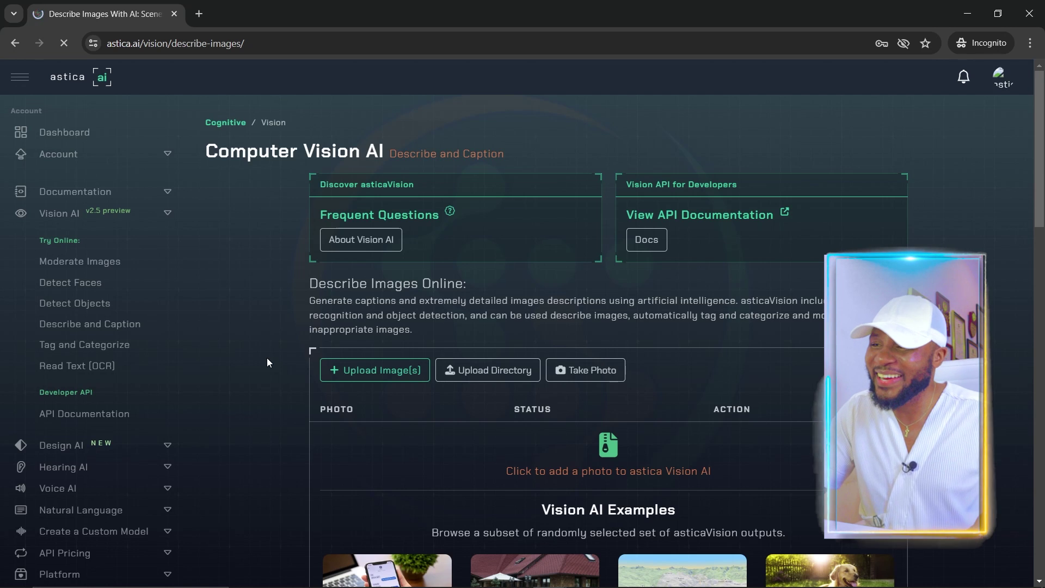
# Step: Upload the woman's portrait image and start free account registration from the login prompt
pyautogui.scroll(-1, 266, 362)
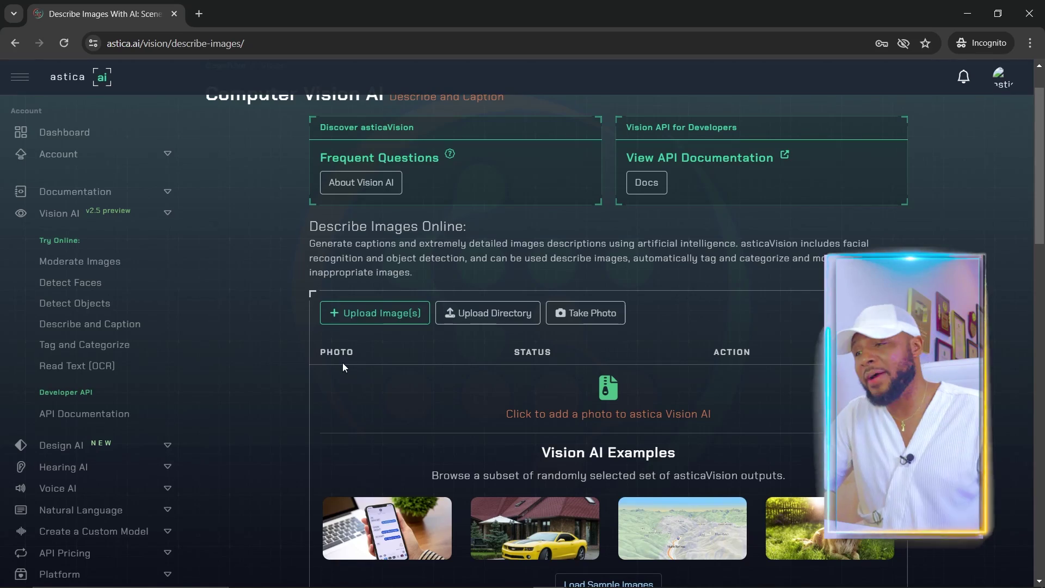
pyautogui.click(368, 314)
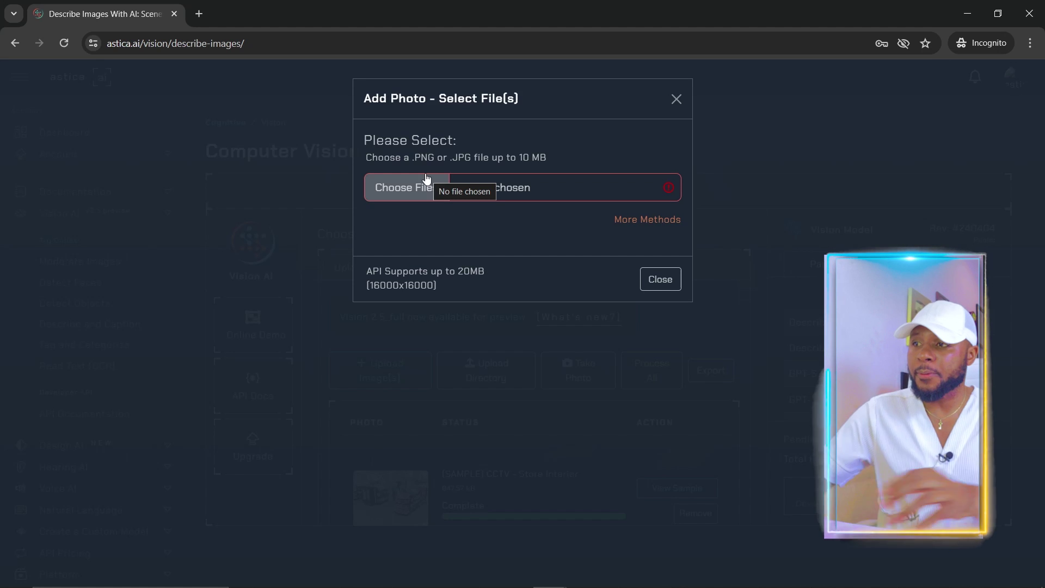
pyautogui.click(390, 189)
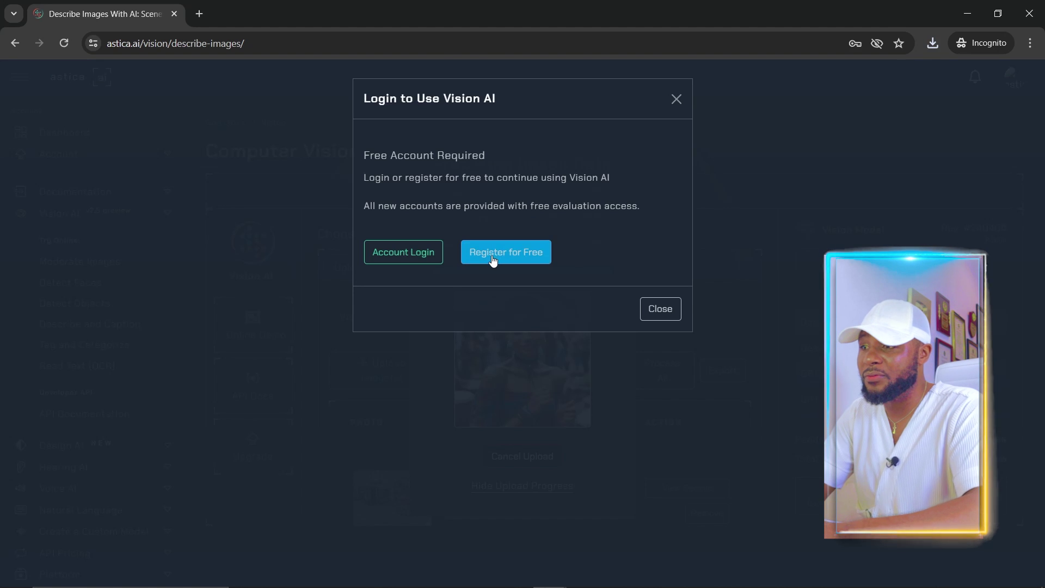
pyautogui.click(492, 259)
# Step: Autofill the full name, e-mail and passwords, accept the terms and age confirmation, and create the account
pyautogui.click(417, 202)
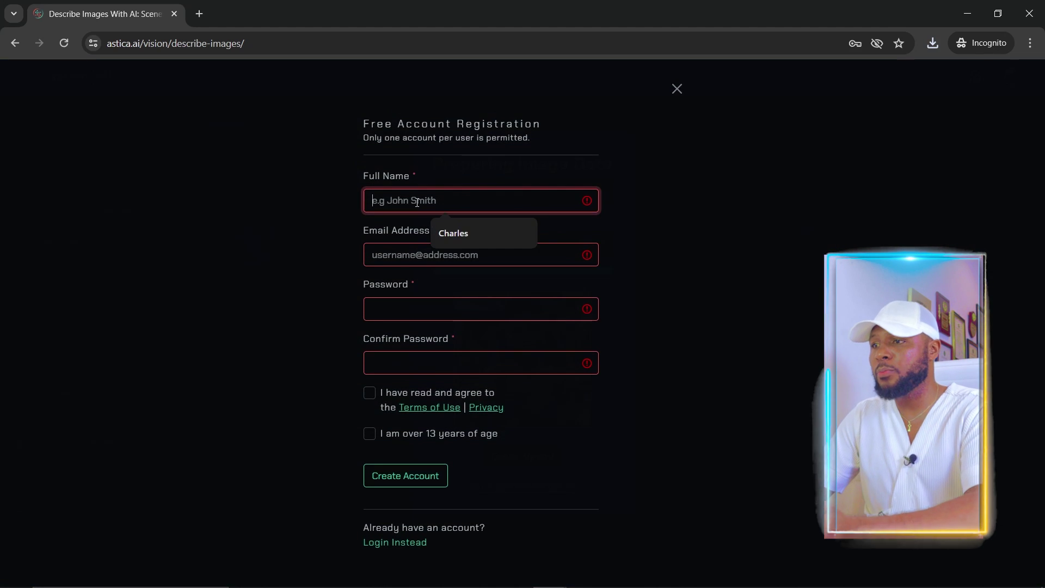
pyautogui.click(476, 230)
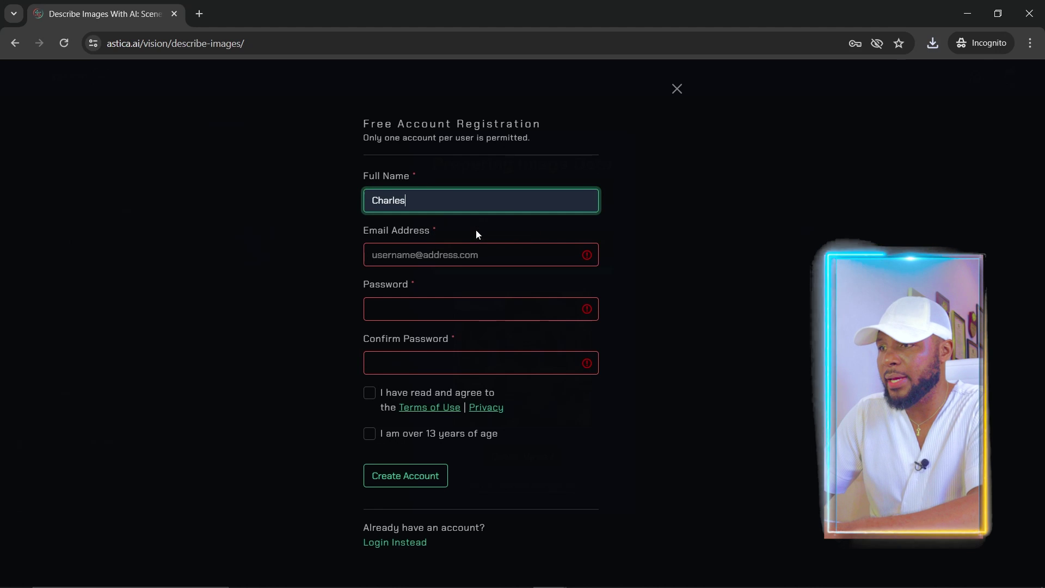
pyautogui.click(384, 251)
pyautogui.click(478, 288)
pyautogui.click(369, 392)
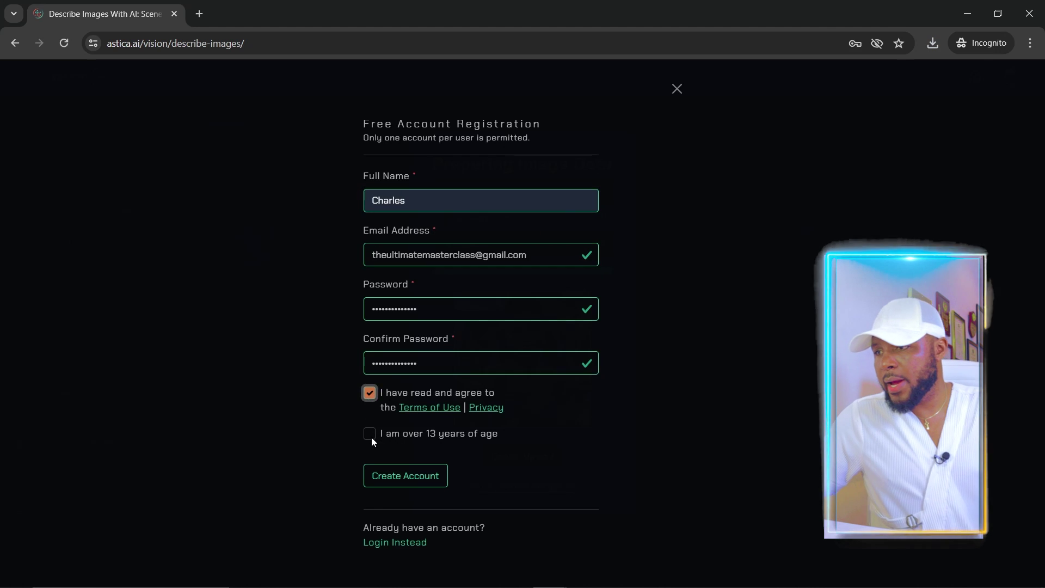
pyautogui.click(370, 436)
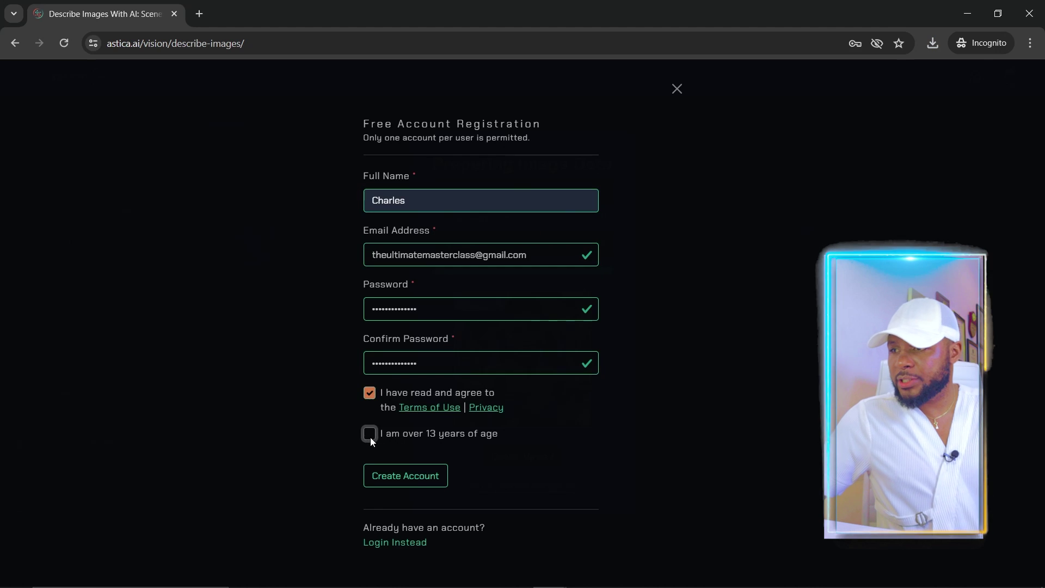
pyautogui.click(416, 479)
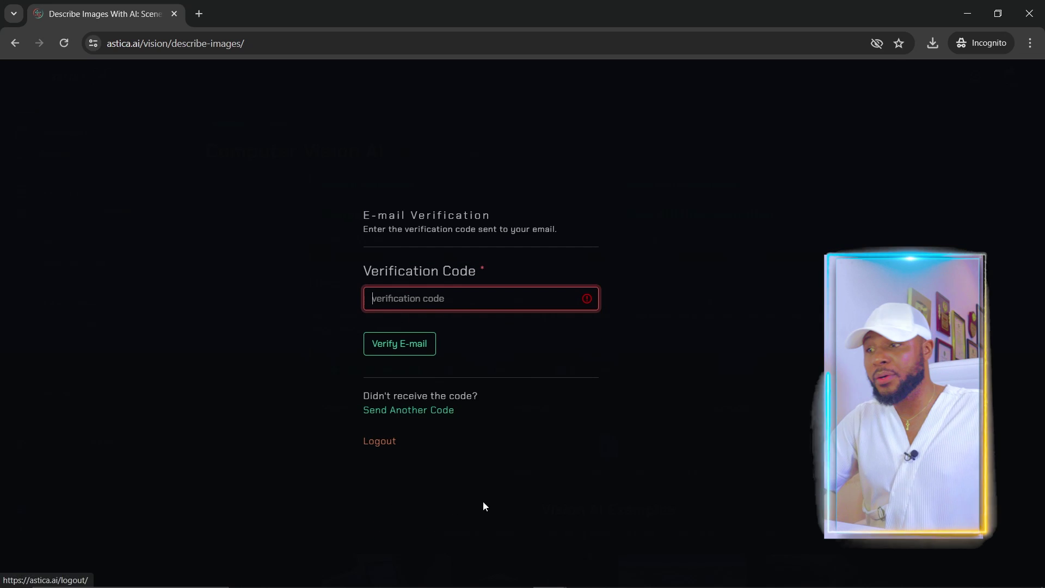
# Step: Copy the verification code from the Gmail message, paste it into Verification Code and verify
pyautogui.moveTo(477, 586)
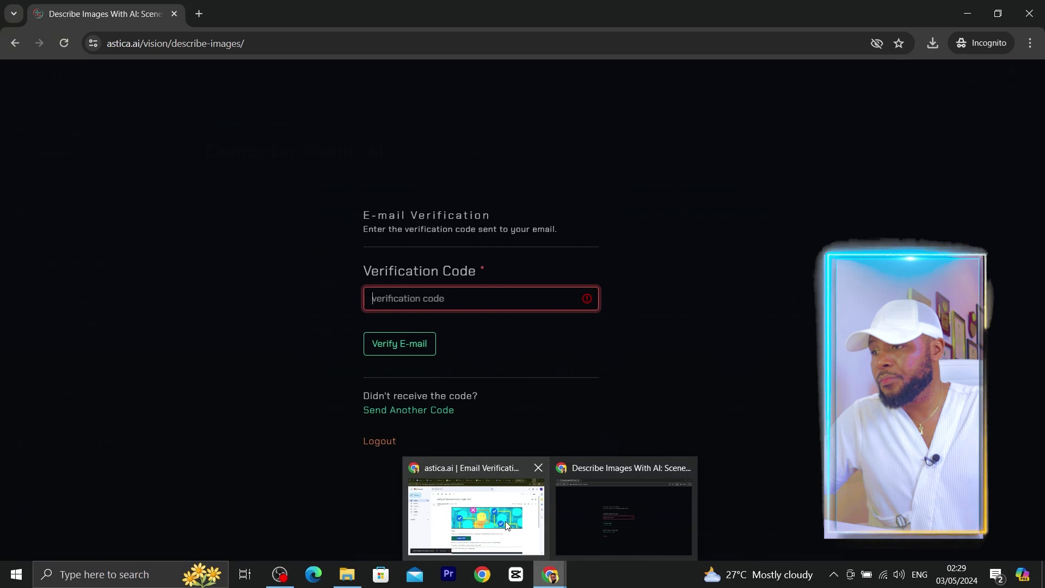
pyautogui.click(505, 521)
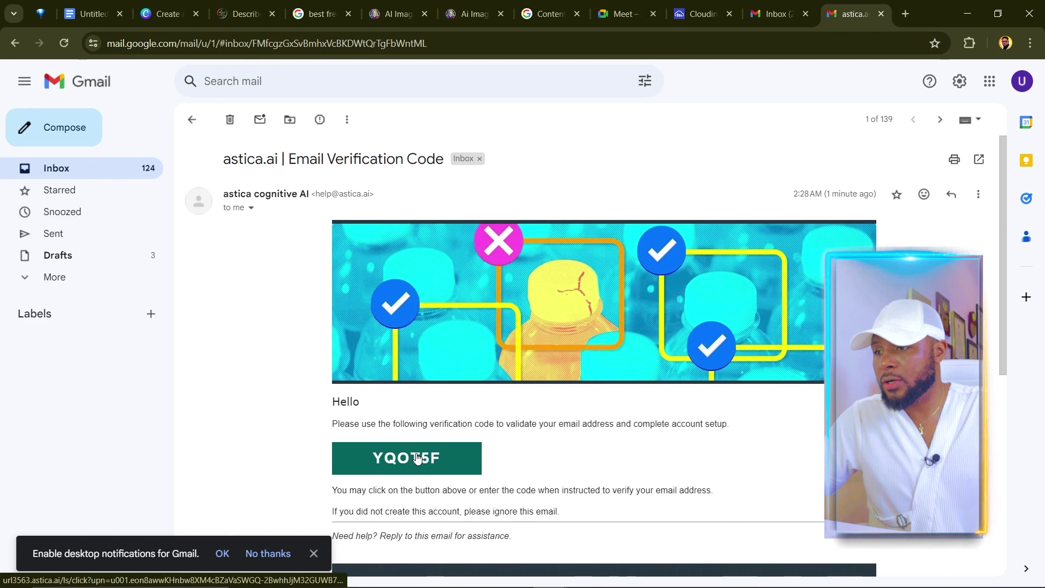
pyautogui.hotkey('alt', 'Tab')
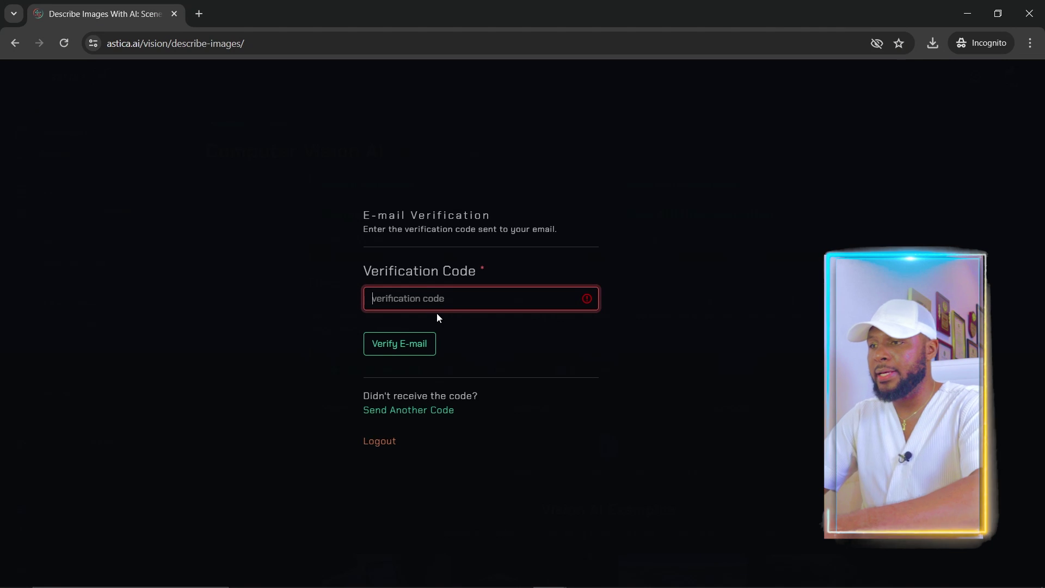
pyautogui.hotkey('ctrl', 'v')
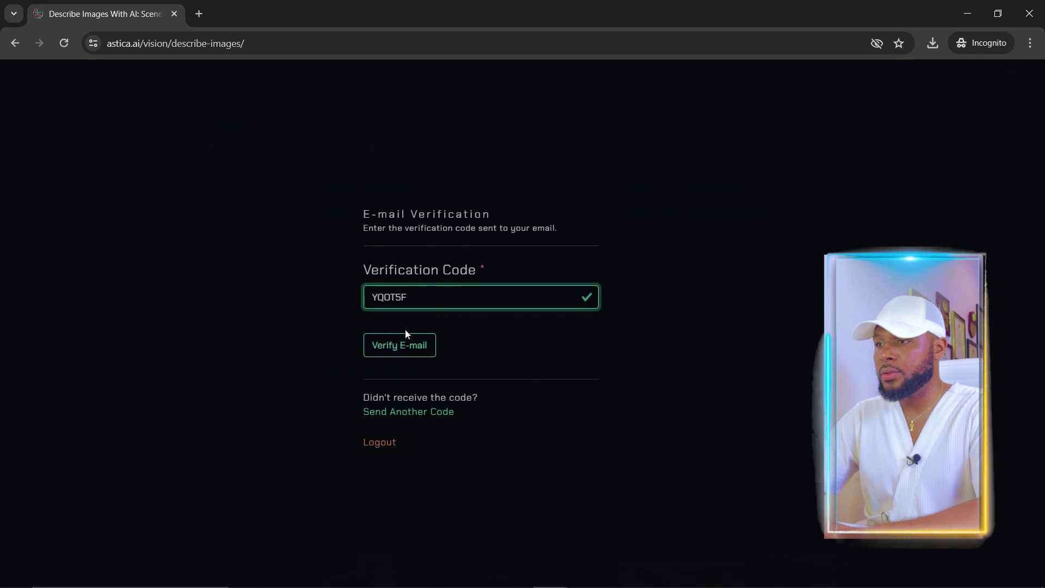
pyautogui.click(405, 351)
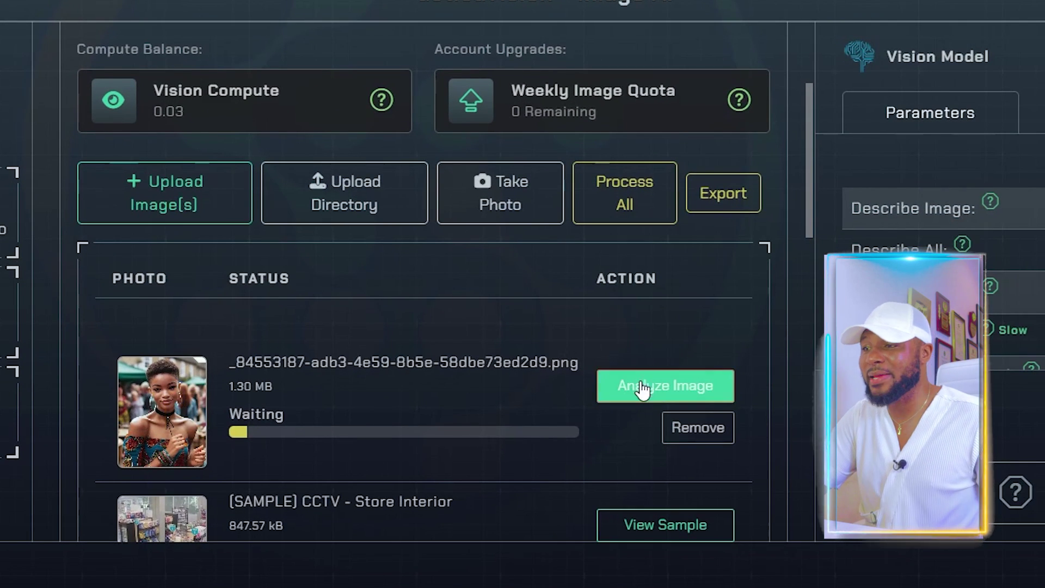
# Step: Run Analyze Image on the uploaded 1.30 MB portrait and wait for processing
pyautogui.click(617, 387)
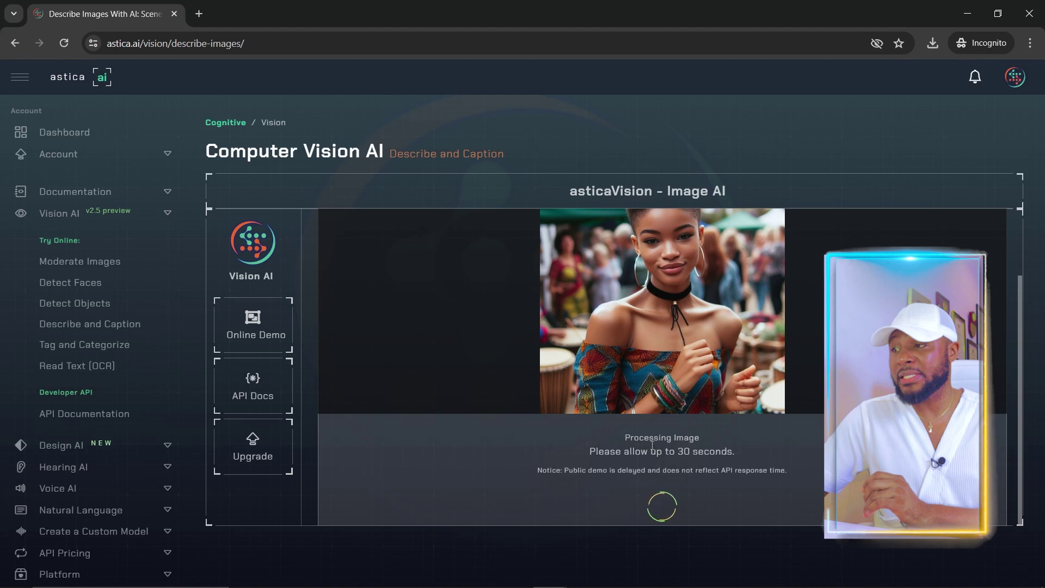
pyautogui.scroll(1, 652, 445)
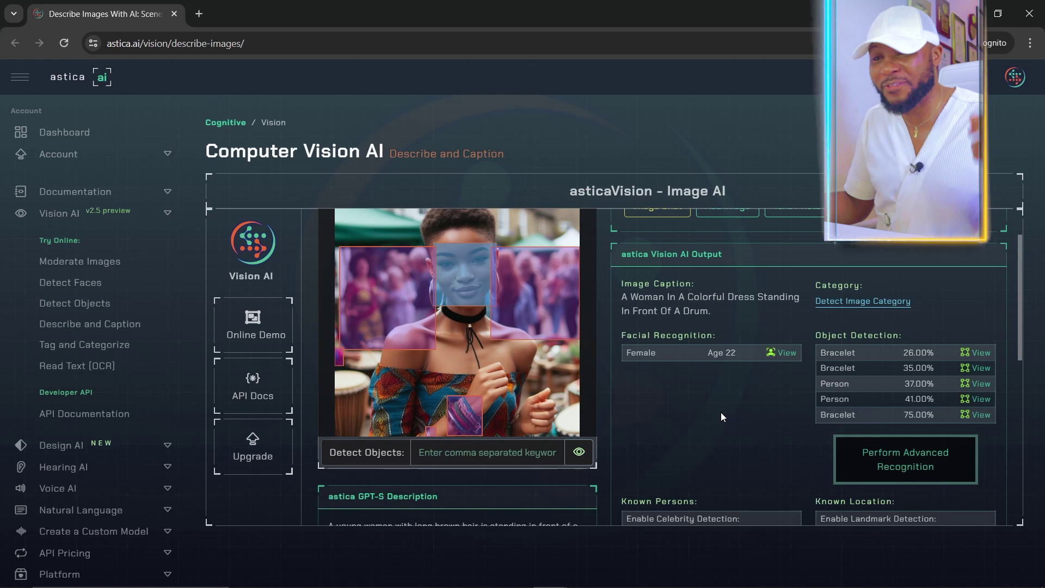
pyautogui.scroll(1, 621, 443)
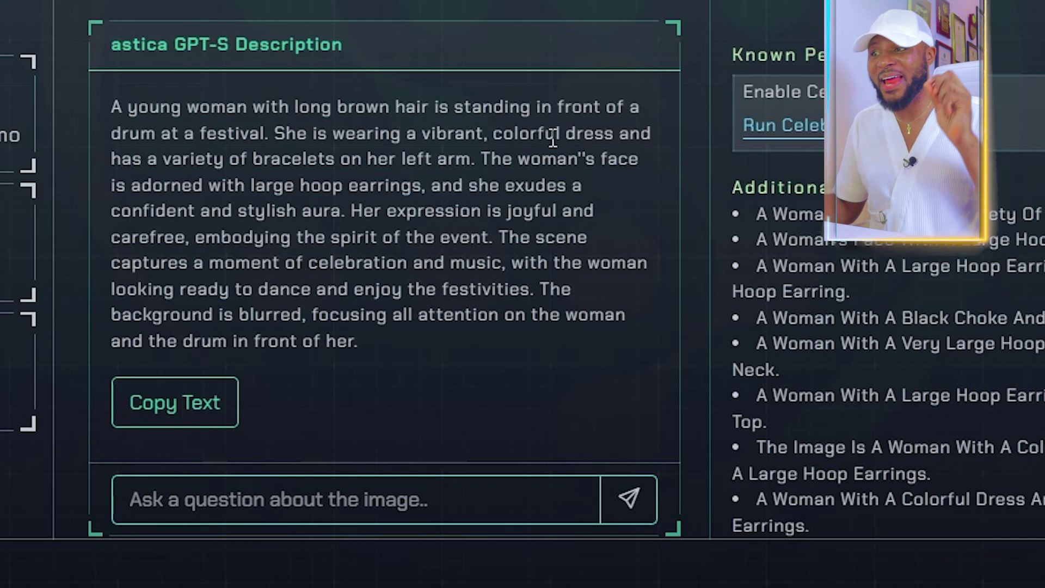
pyautogui.scroll(10, 553, 139)
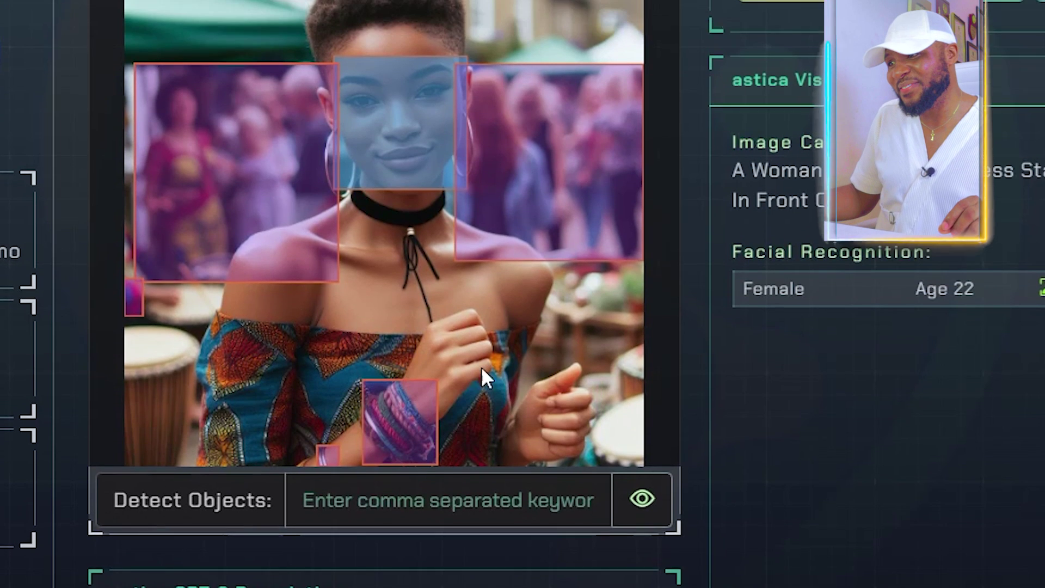
pyautogui.scroll(1, 577, 489)
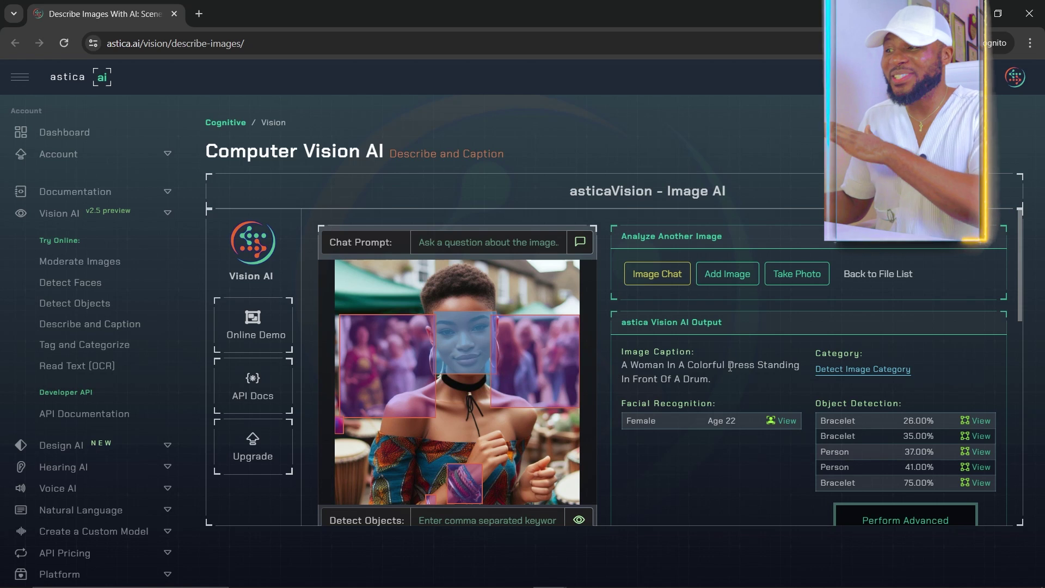
pyautogui.scroll(-1, 889, 363)
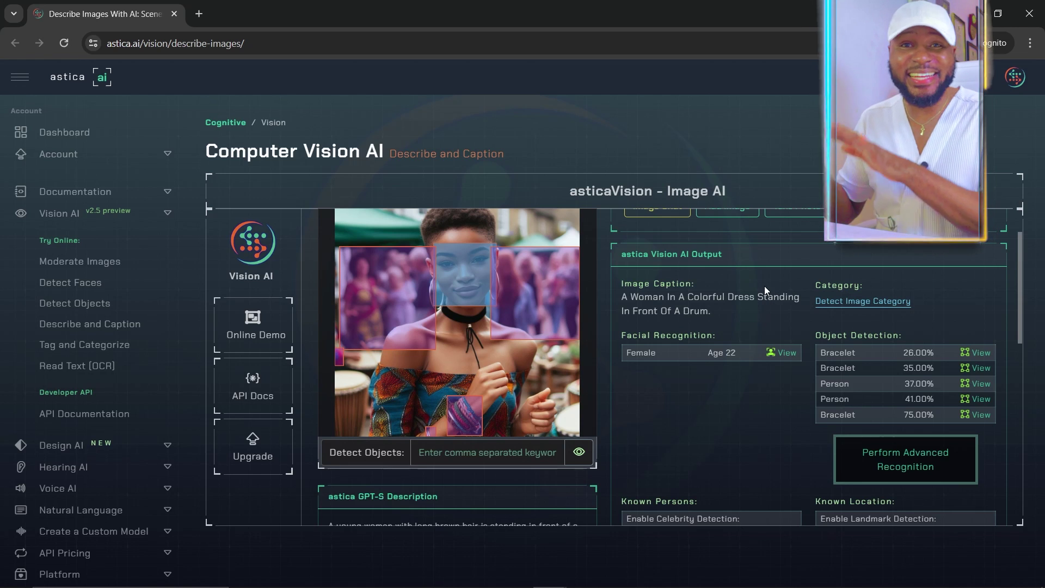
# Step: Copy the GPT-S description of the festival portrait and switch to the blank Google Docs document
pyautogui.scroll(-3, 746, 349)
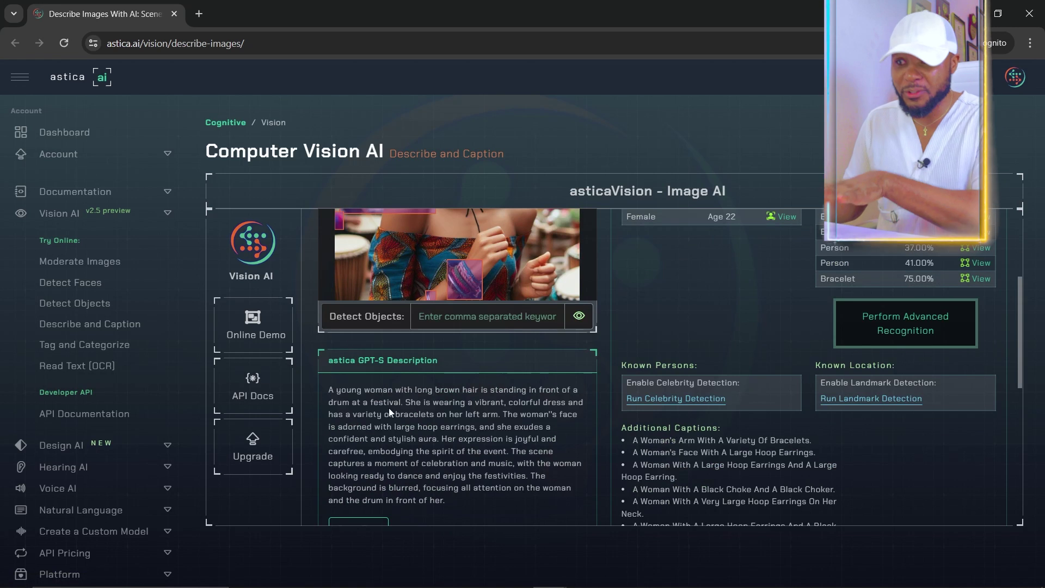
pyautogui.scroll(1, 496, 439)
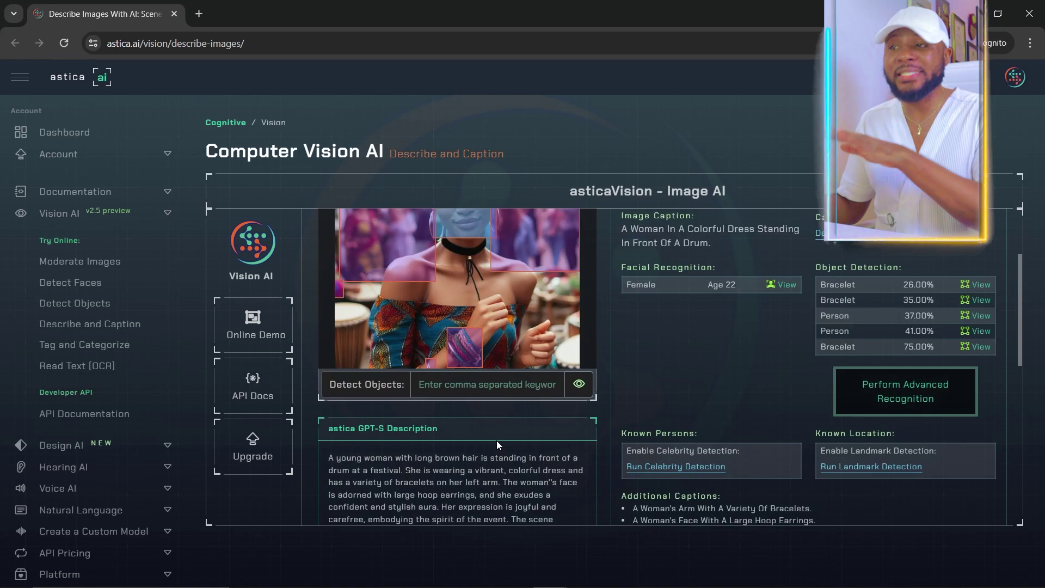
pyautogui.scroll(-2, 474, 438)
pyautogui.scroll(1, 462, 436)
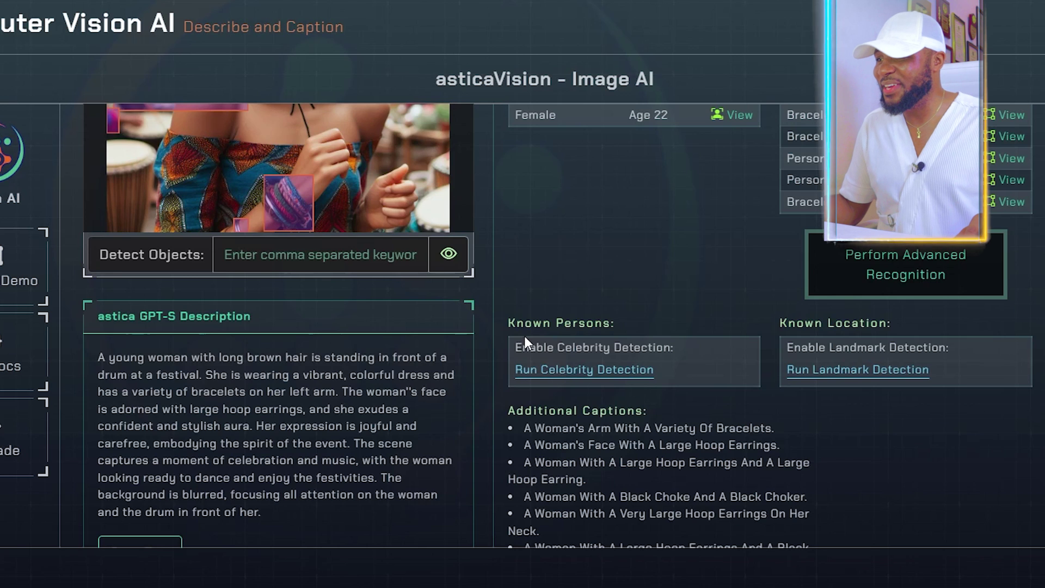
pyautogui.scroll(-2, 638, 357)
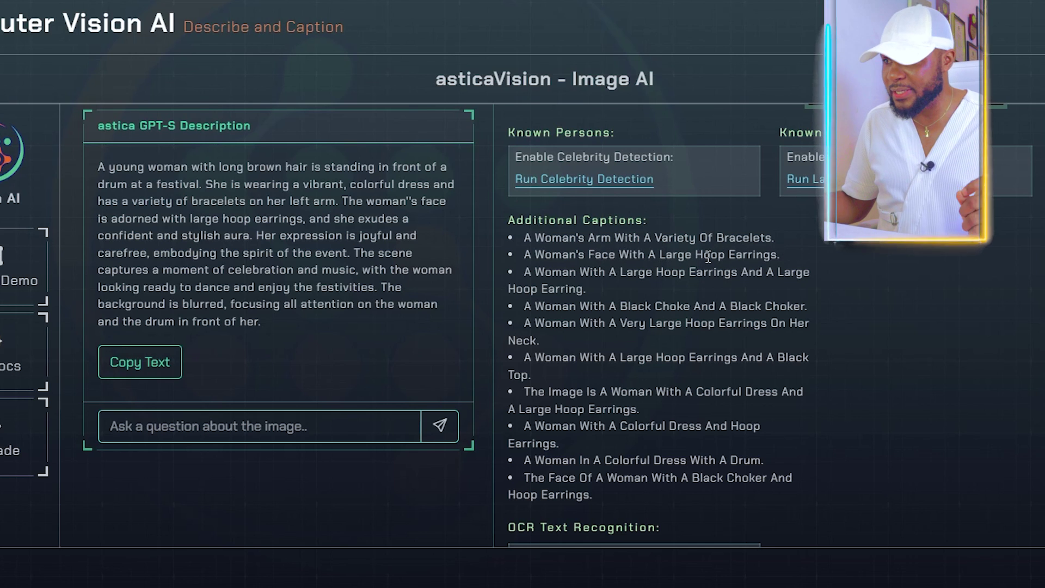
pyautogui.scroll(-2, 667, 253)
pyautogui.scroll(7, 668, 223)
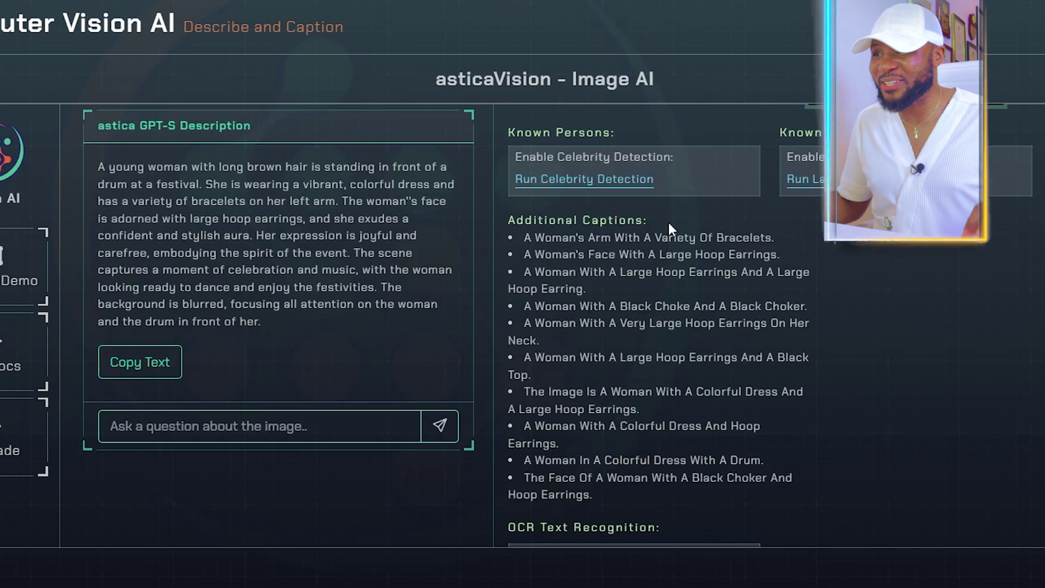
pyautogui.scroll(2, 648, 246)
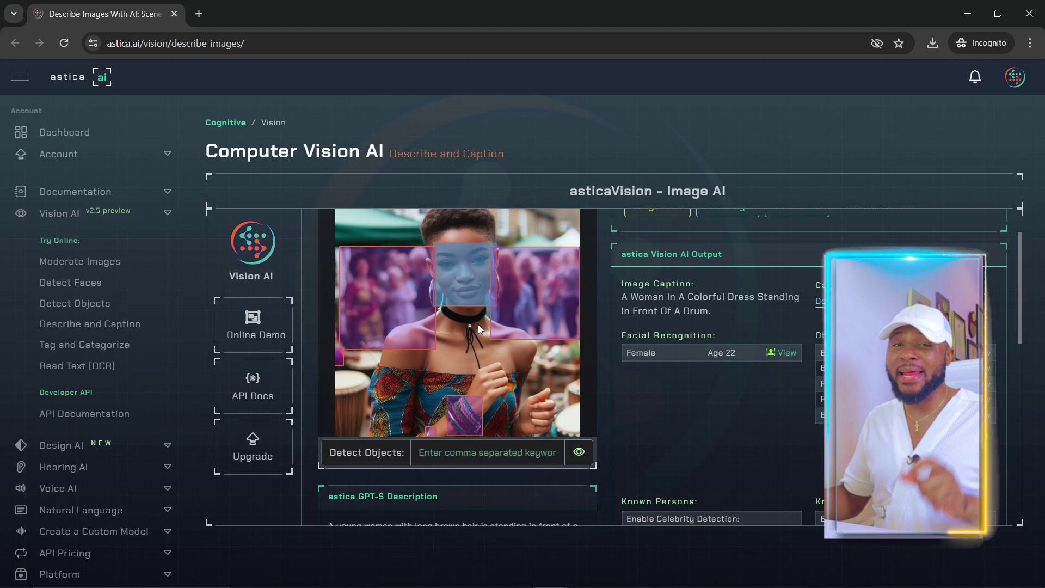
pyautogui.scroll(-5, 455, 340)
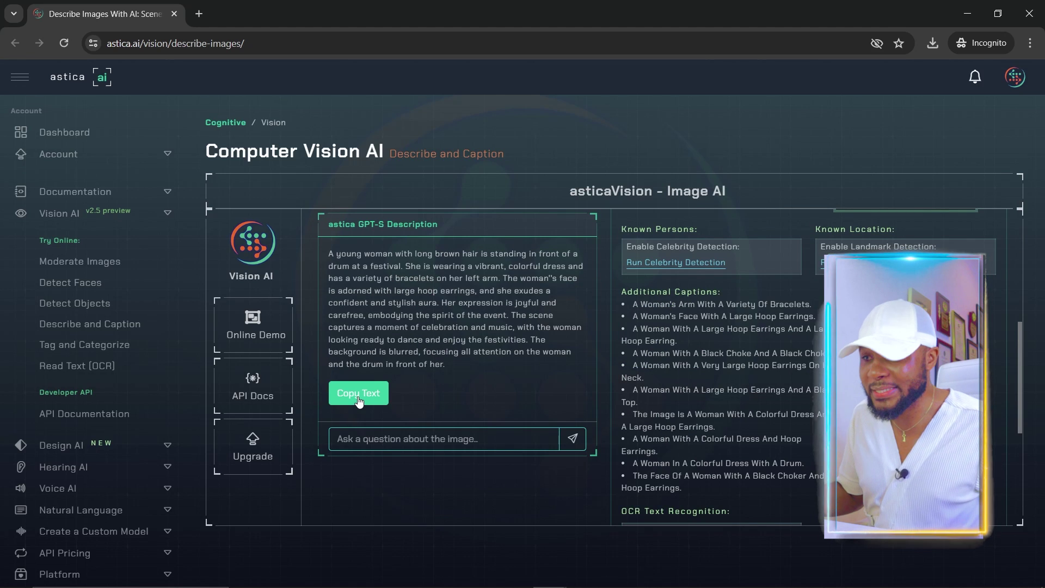
pyautogui.hotkey('alt', 'Tab')
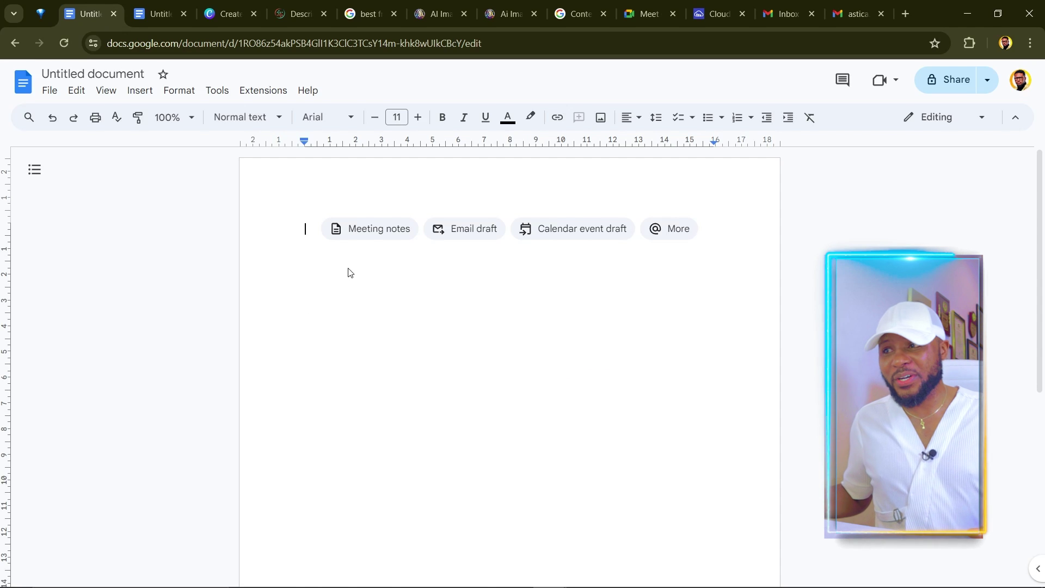
pyautogui.rightClick(349, 272)
# Step: Paste the 'A young woman with long brown hair…' description without formatting
pyautogui.click(407, 350)
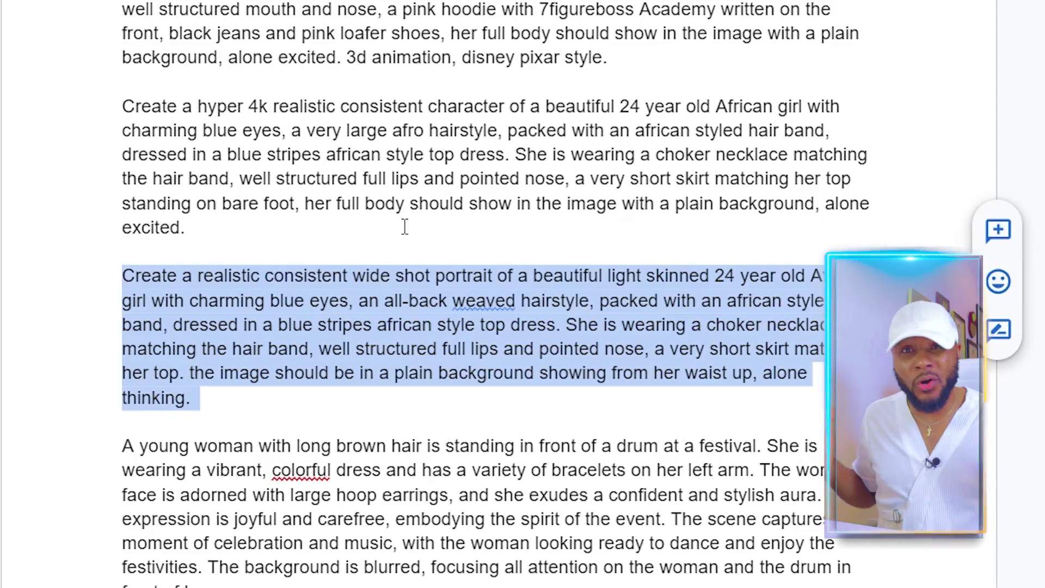
# Step: Add 'packed with an african styled hair band' after 'hair' and ', standing in front of a hut happy'
pyautogui.scroll(-5, 413, 267)
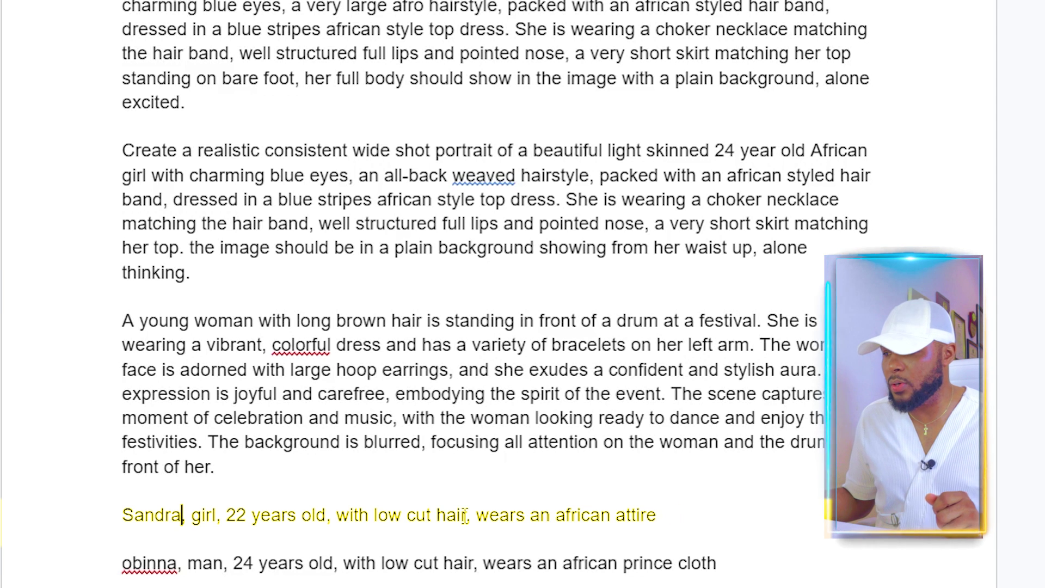
pyautogui.press('Right')
pyautogui.press('Right')
pyautogui.press('Right')
pyautogui.press('Right')
pyautogui.press('Right')
pyautogui.press('Right')
pyautogui.press('Right')
pyautogui.press('Right')
pyautogui.press('Right')
pyautogui.press('Right')
pyautogui.press('Right')
pyautogui.press('Right')
pyautogui.press('Right')
pyautogui.press('Right')
pyautogui.press('Right')
pyautogui.press('Right')
pyautogui.press('Right')
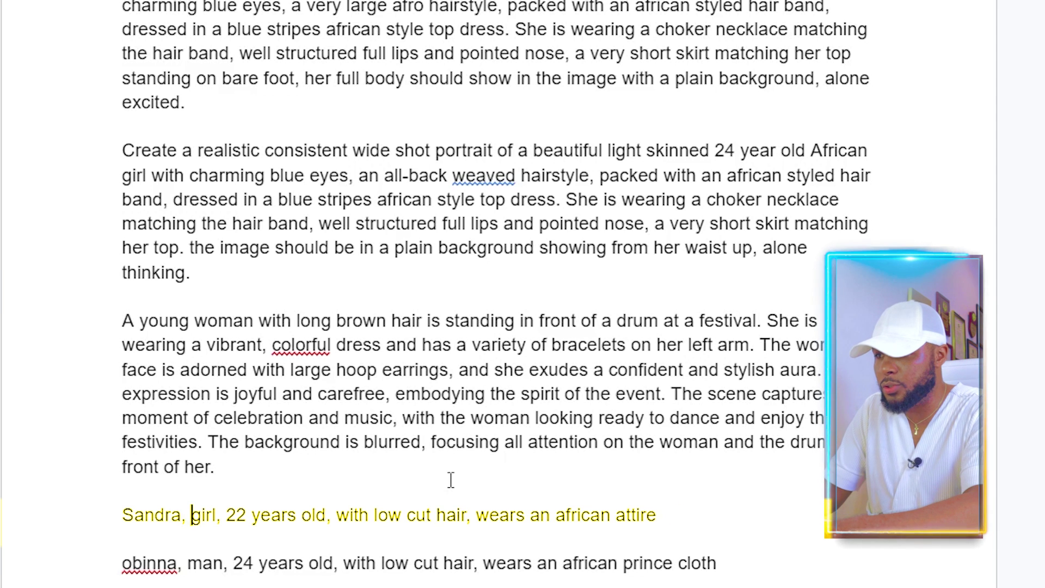
pyautogui.press('Right')
pyautogui.press('Right')
pyautogui.press('Right')
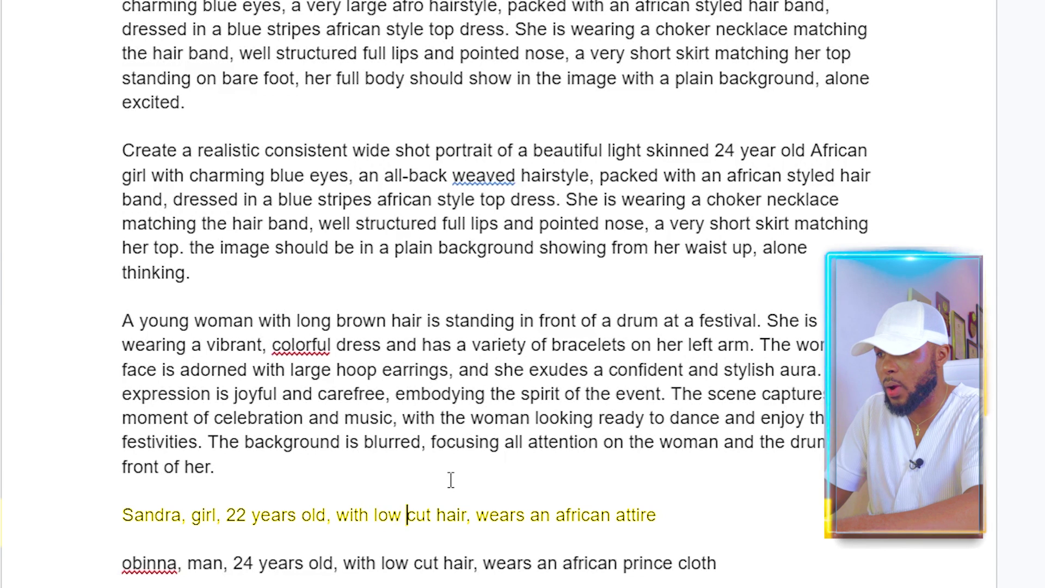
pyautogui.press('Right')
pyautogui.press('Right')
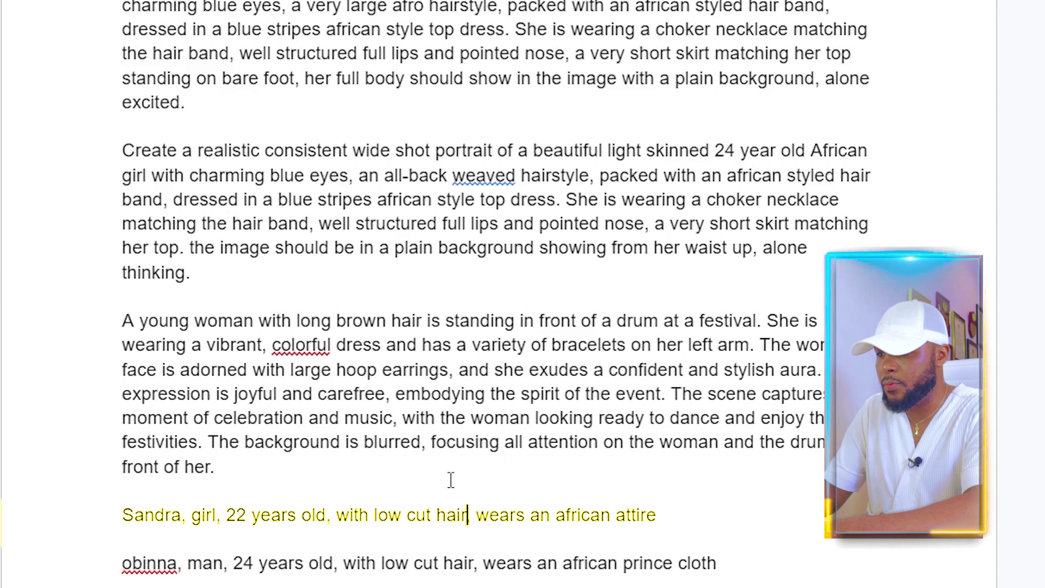
pyautogui.write('packed with ')
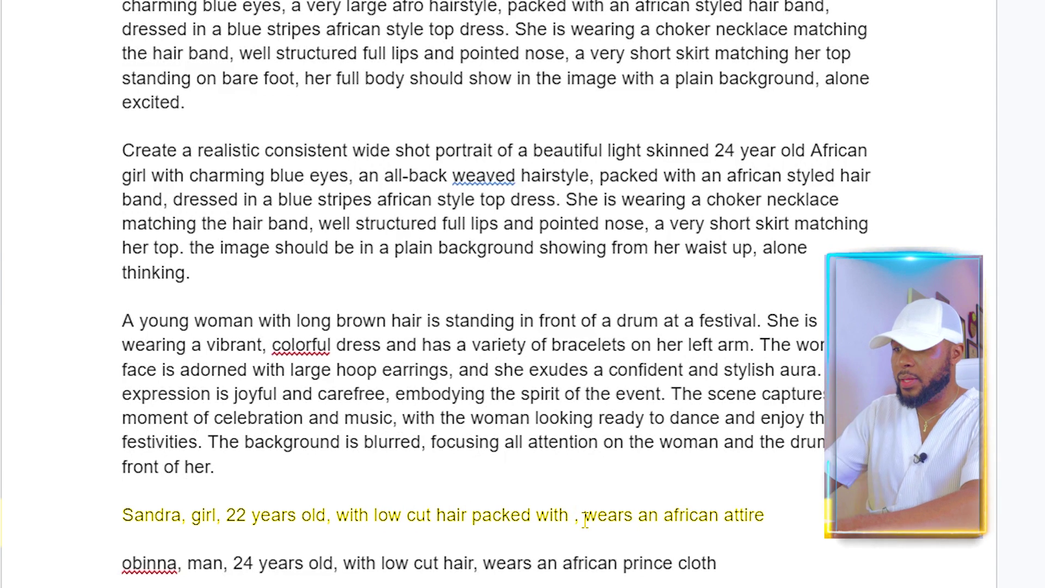
pyautogui.write('an african styled hair band')
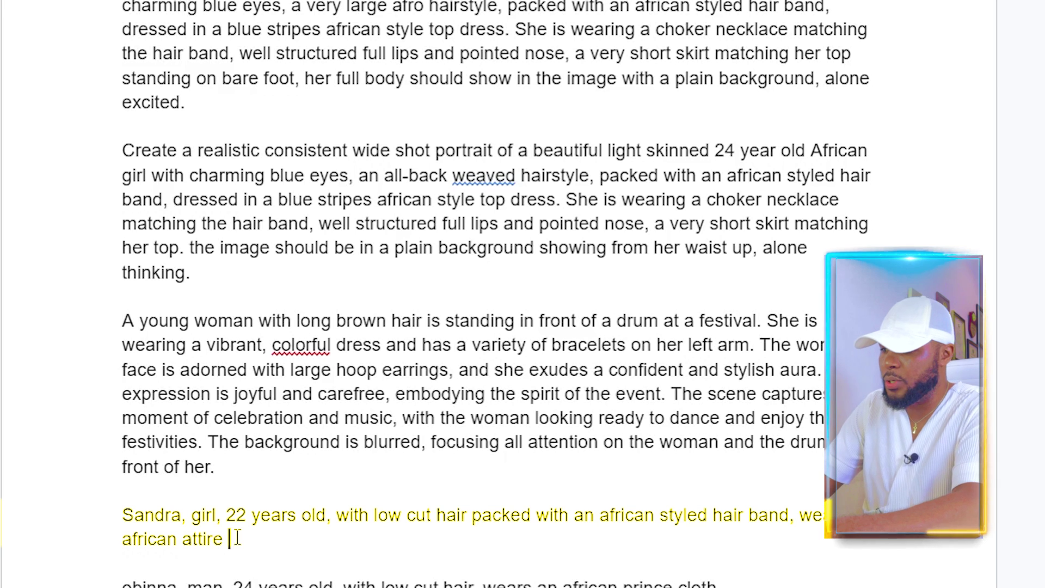
pyautogui.write(', sta')
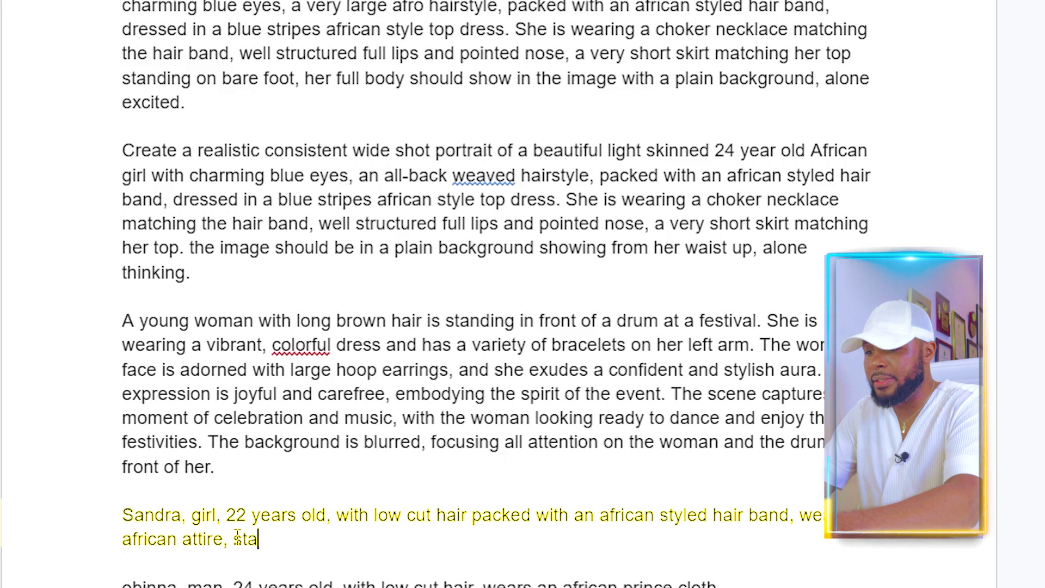
pyautogui.write('nding i')
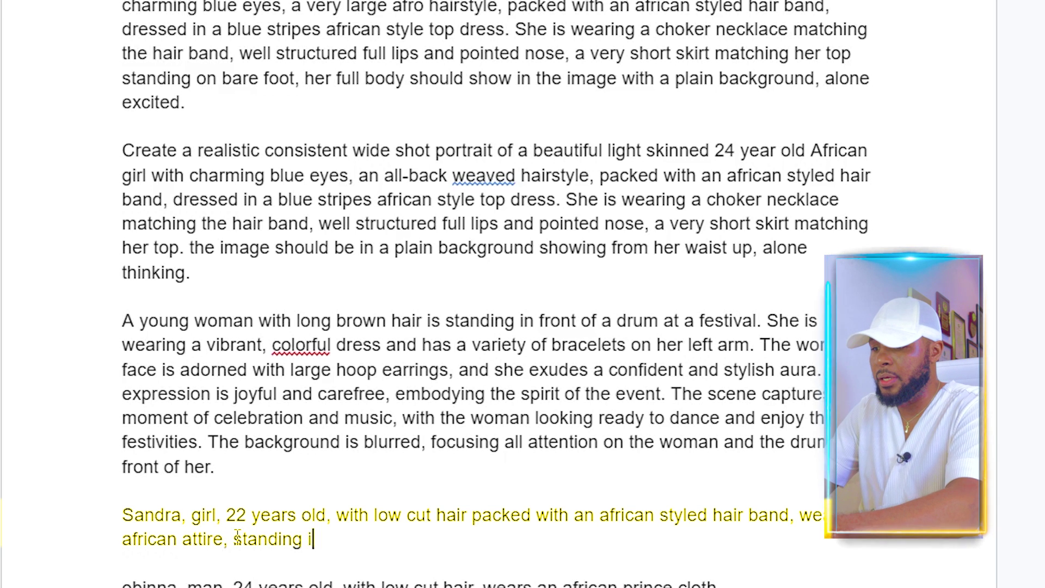
pyautogui.write('n front of ')
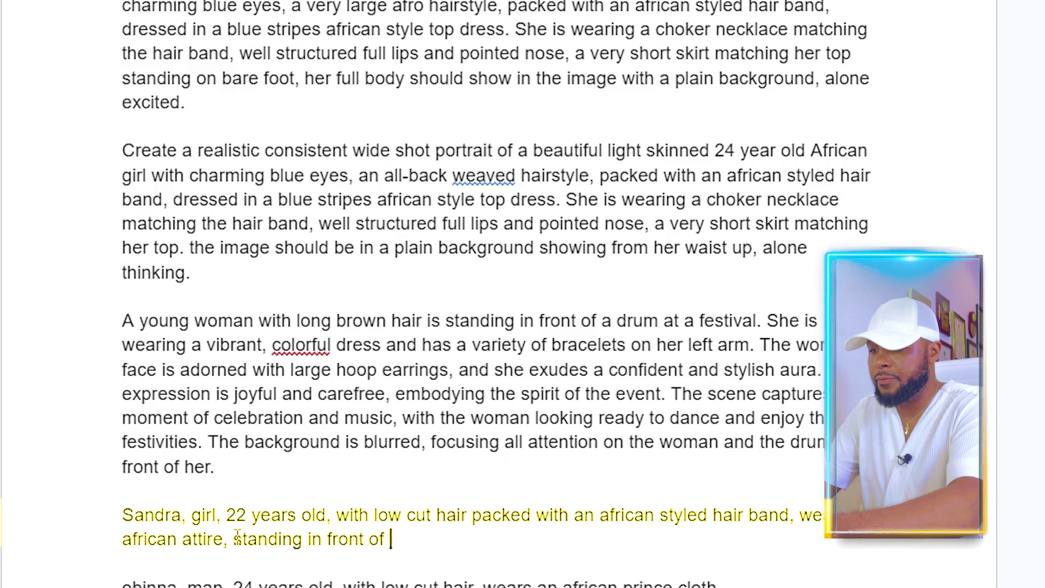
pyautogui.write('a hut happy')
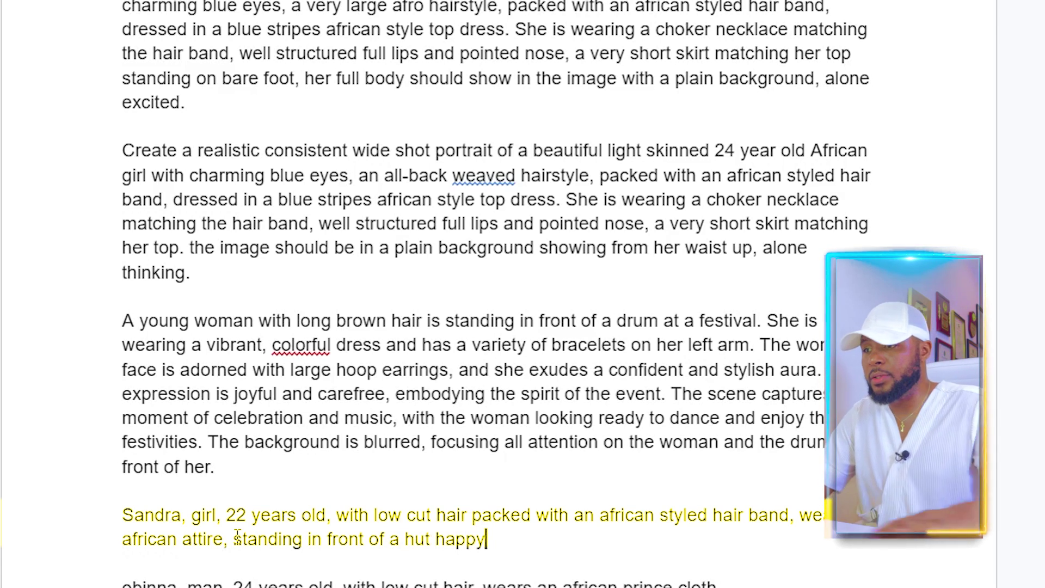
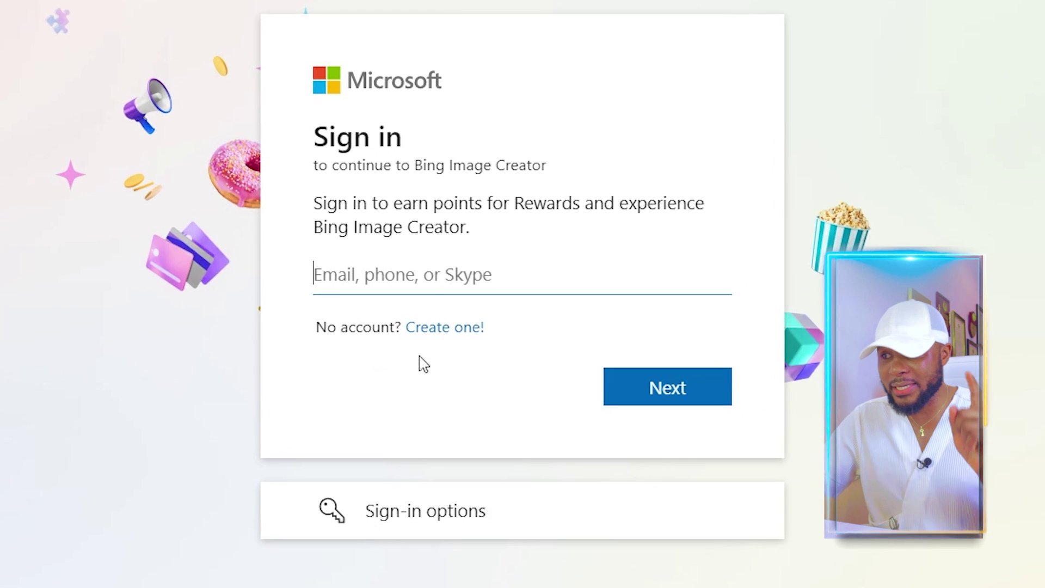
# Step: Start a new Microsoft account using the user's email address
pyautogui.click(460, 333)
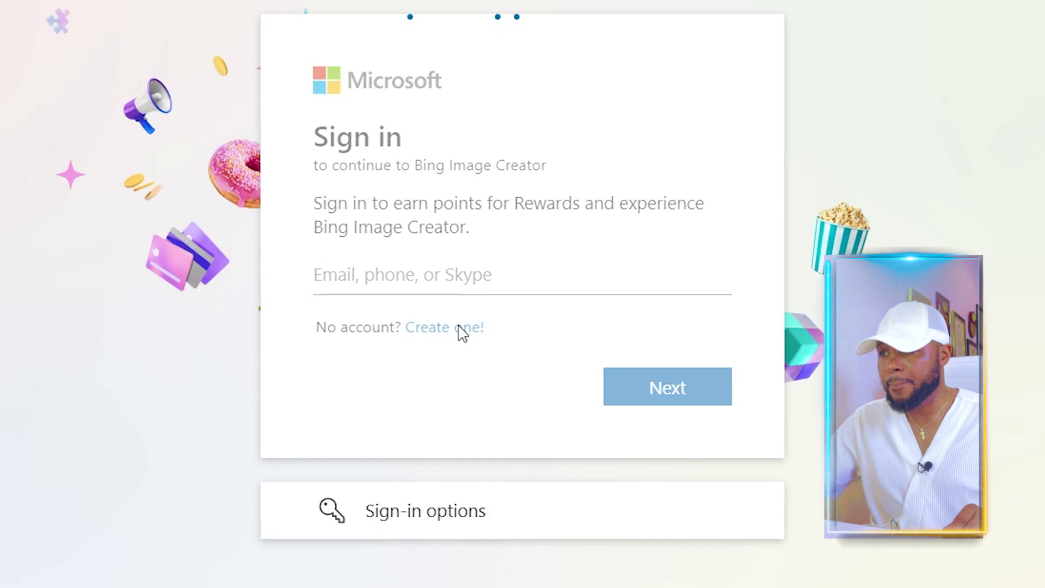
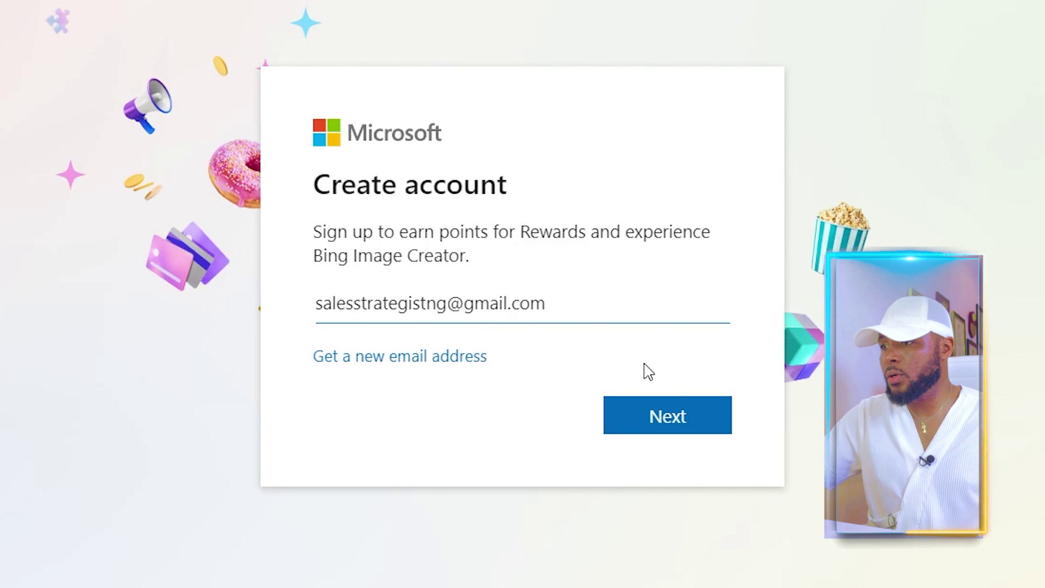
pyautogui.click(686, 416)
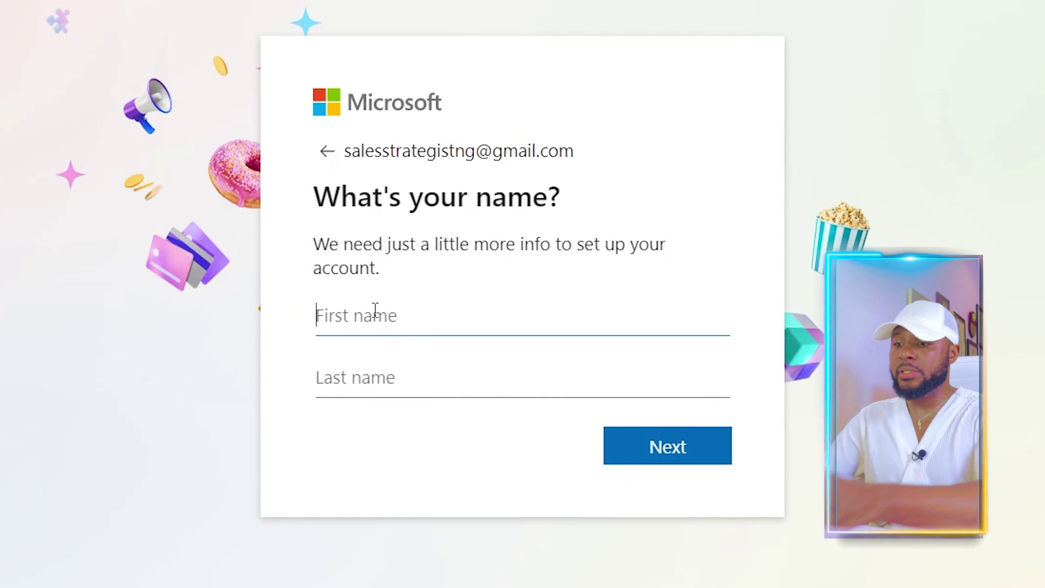
# Step: Enter the account holder's first and last name and continue
pyautogui.write('Sal')
pyautogui.press('BackSpace')
pyautogui.press('BackSpace')
pyautogui.press('BackSpace')
pyautogui.write('7')
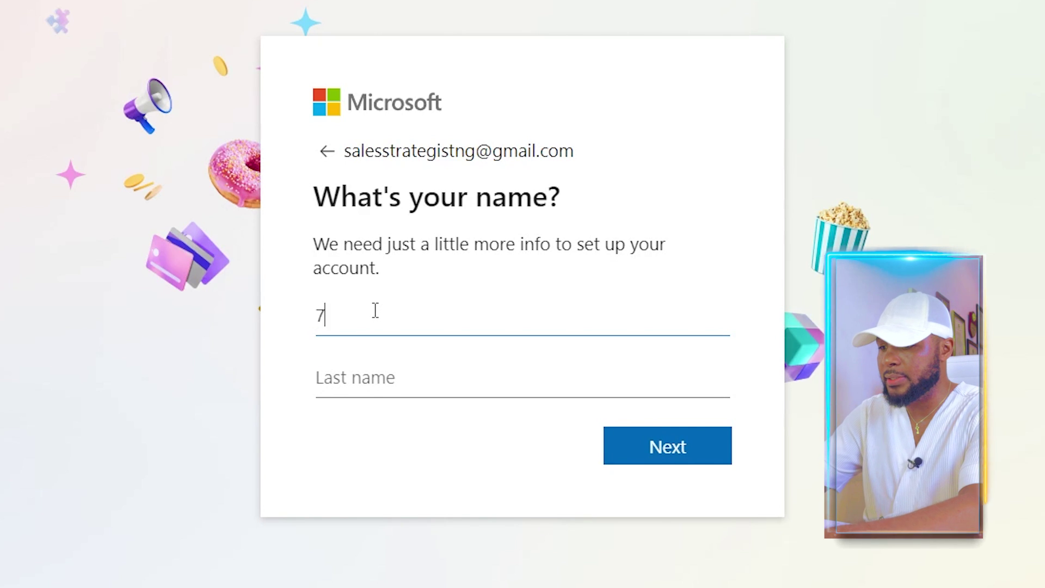
pyautogui.write('figureboss')
pyautogui.click(378, 377)
pyautogui.write('Aca')
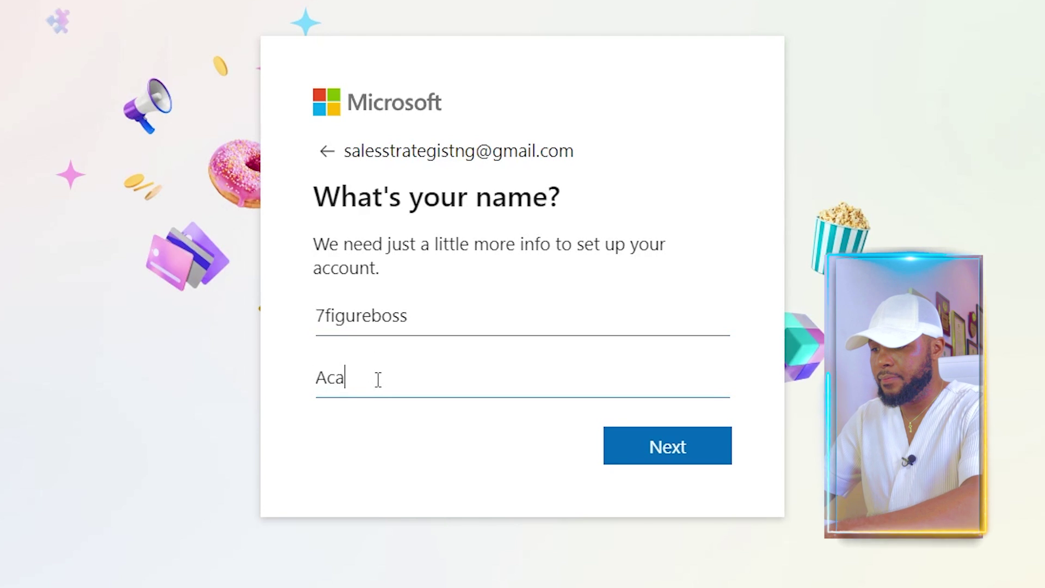
pyautogui.write('demy')
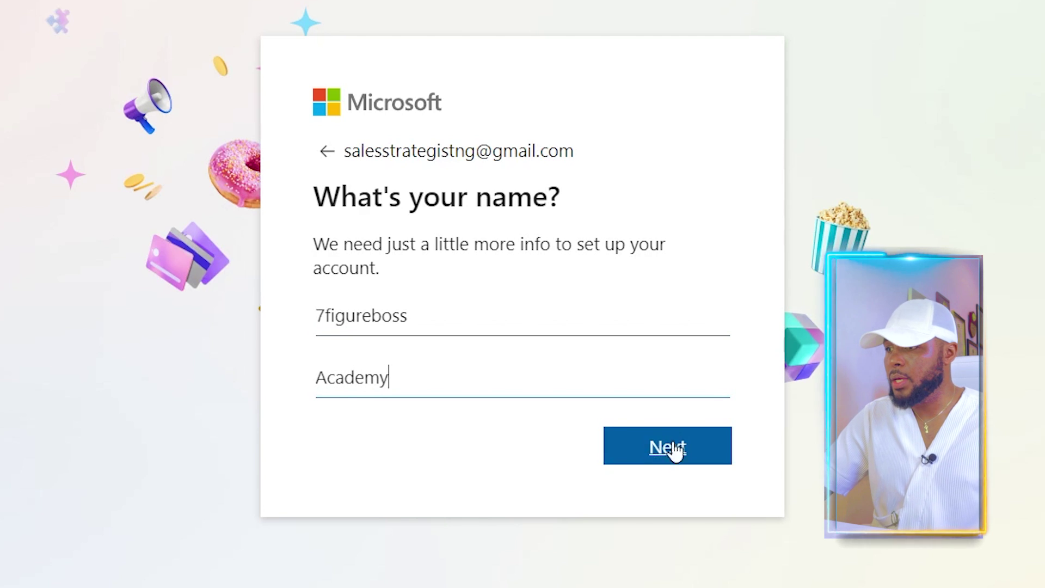
pyautogui.click(669, 447)
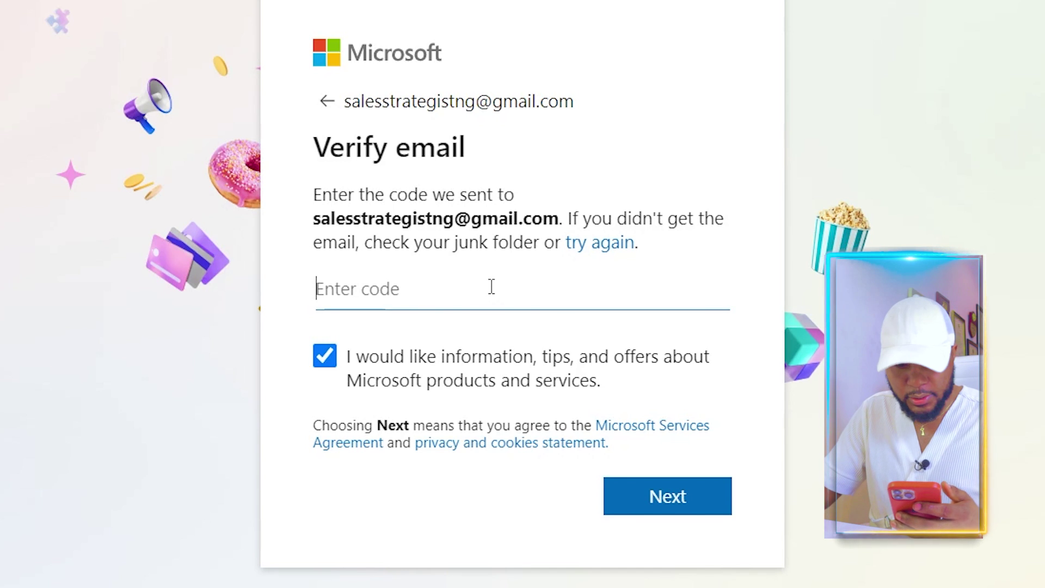
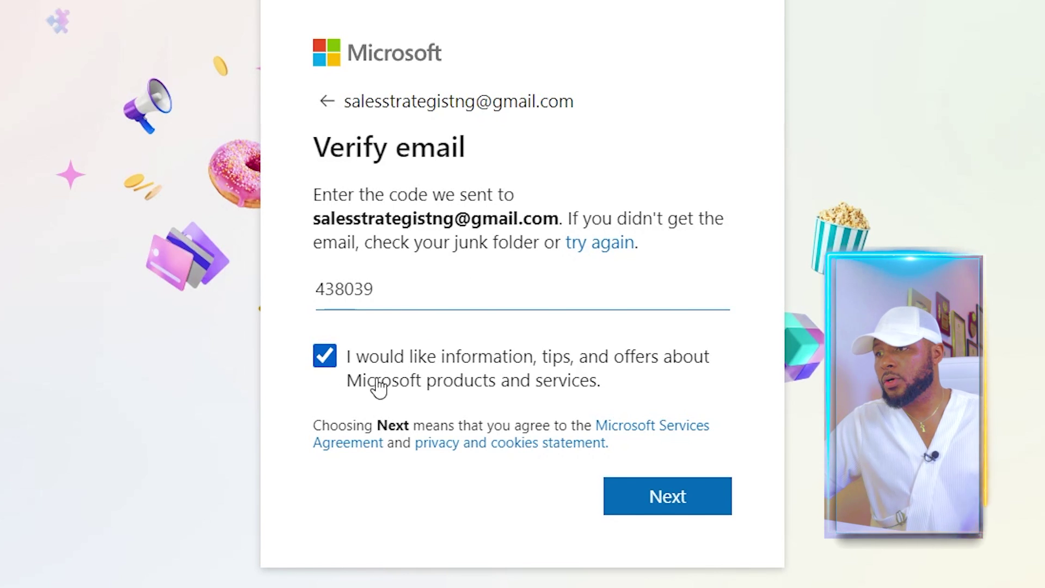
# Step: Opt out of Microsoft marketing offers, submit the code, and begin the robot-check puzzle
pyautogui.click(317, 351)
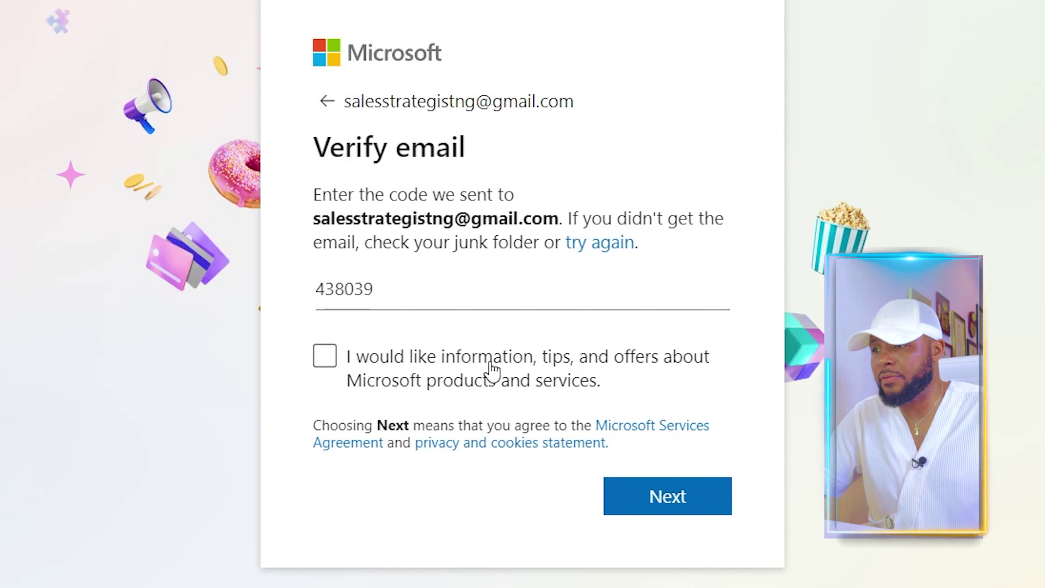
pyautogui.click(675, 504)
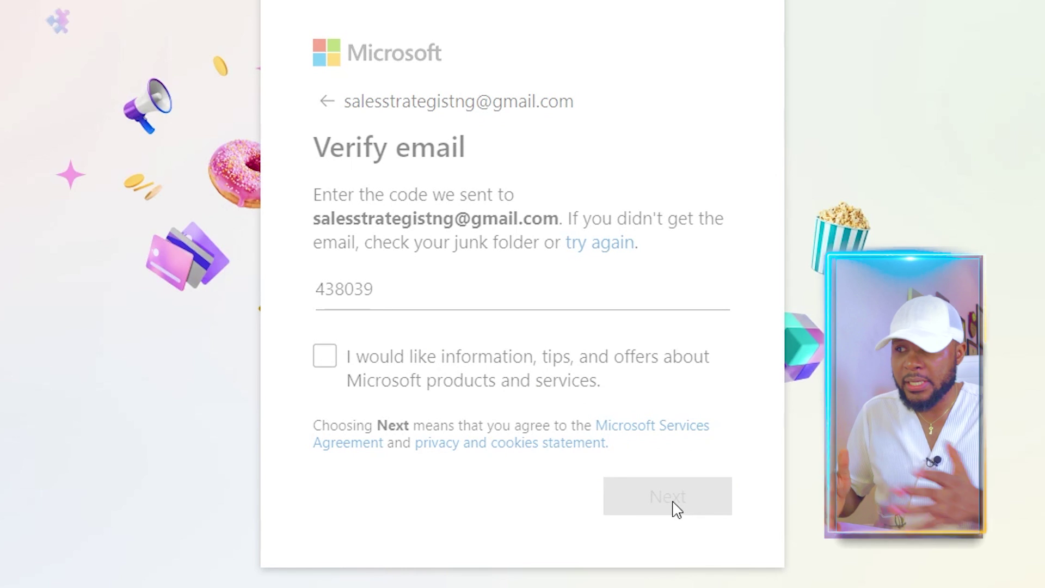
pyautogui.click(601, 336)
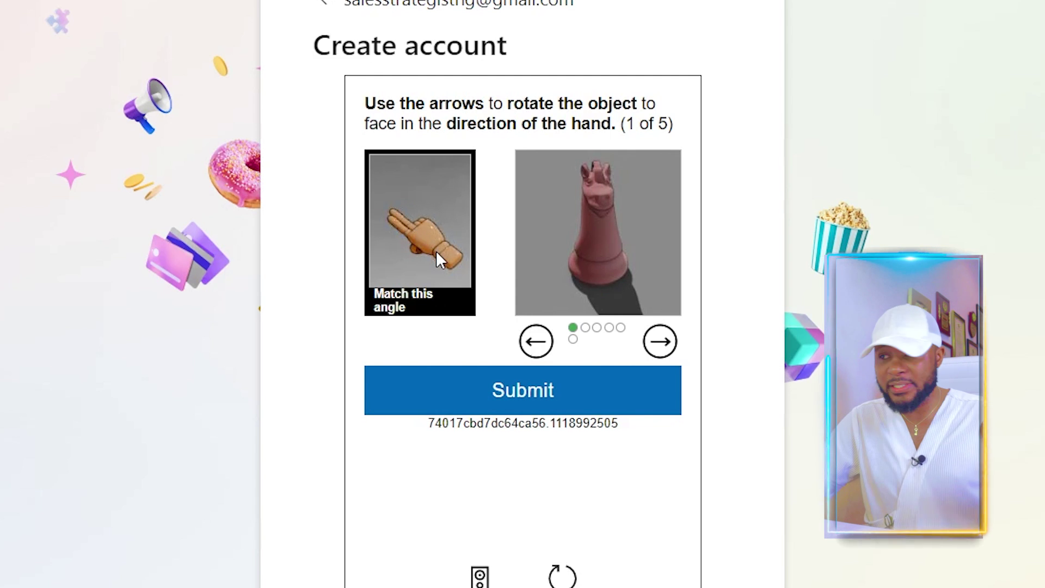
# Step: Rotate the chess knight three steps and the hammer one step to match the hand, submitting each
pyautogui.click(660, 341)
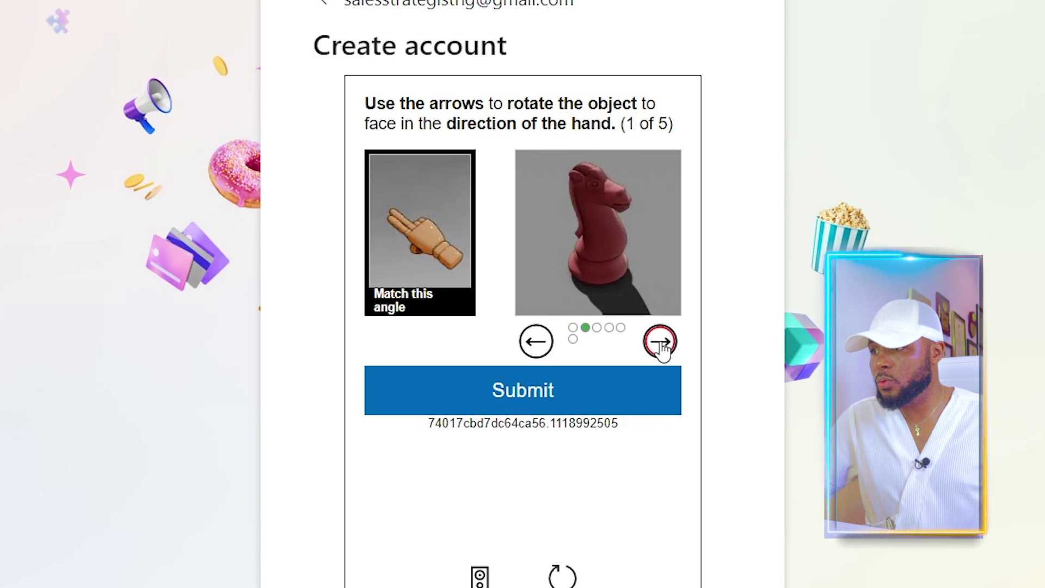
pyautogui.click(660, 342)
pyautogui.click(660, 342)
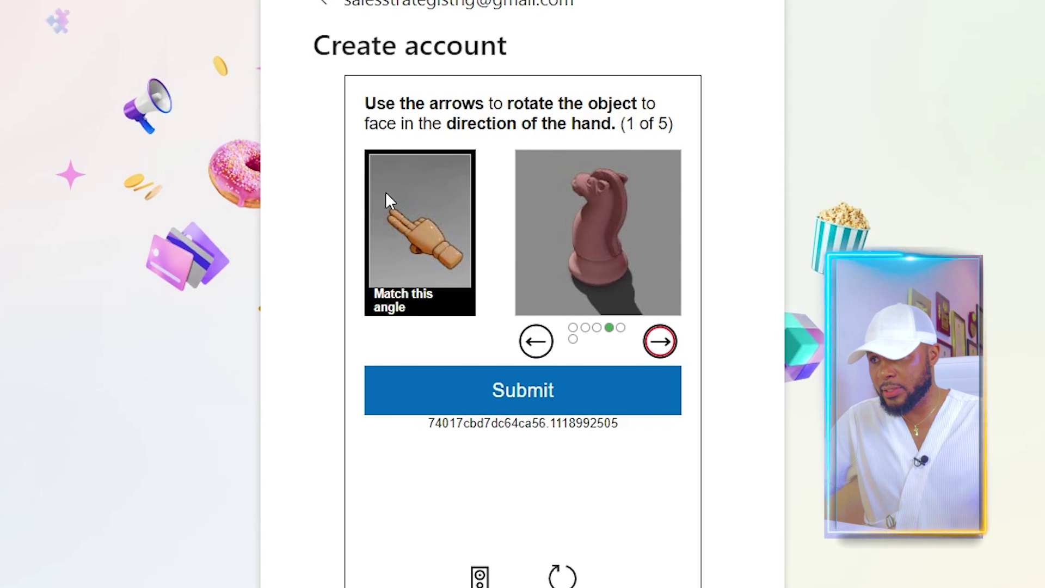
pyautogui.click(538, 402)
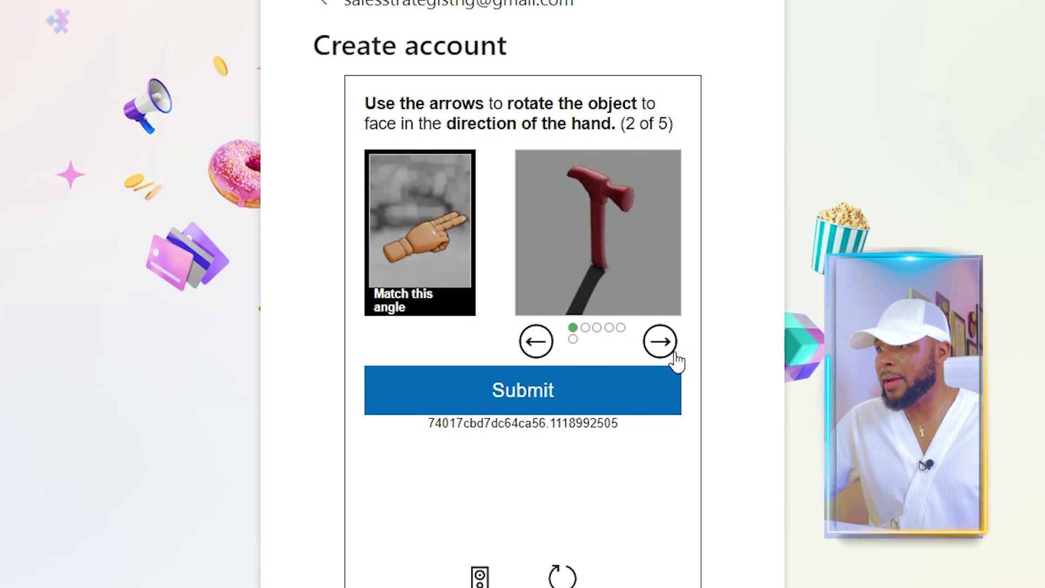
pyautogui.click(661, 342)
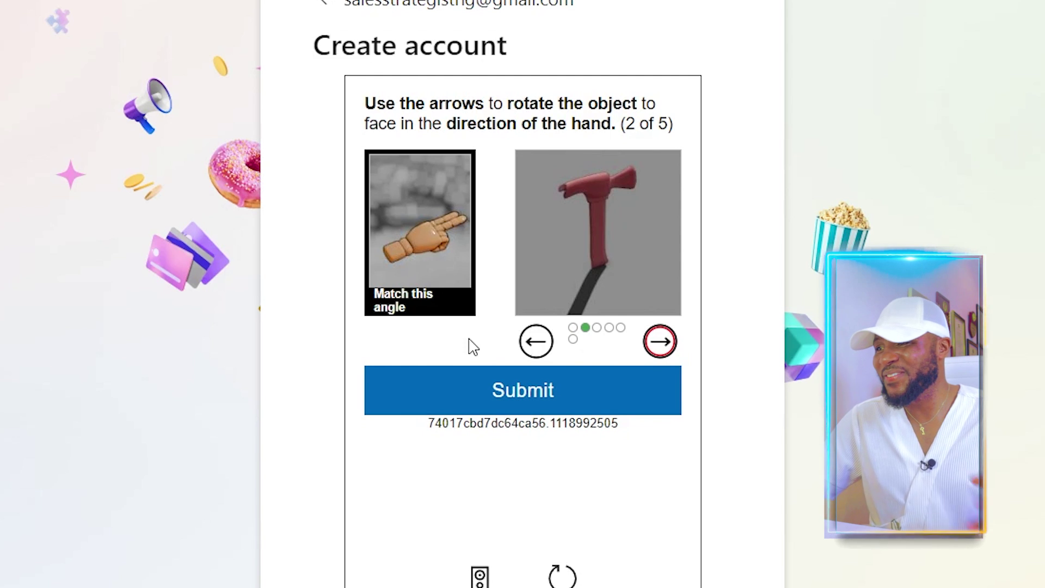
pyautogui.click(531, 392)
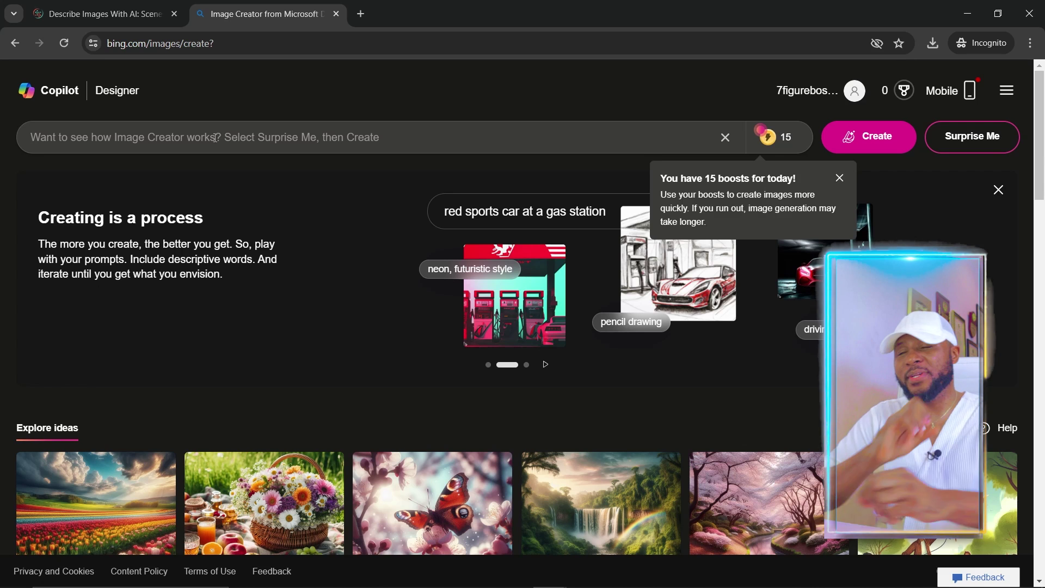
# Step: Paste the prepared hut prompt and generate four images of a smiling African girl
pyautogui.click(216, 137)
pyautogui.write('Sandra, girl, 22 years old, with low cut hair, packed with an African styled hair band, wears an African attire, standing in front of a hut happy')
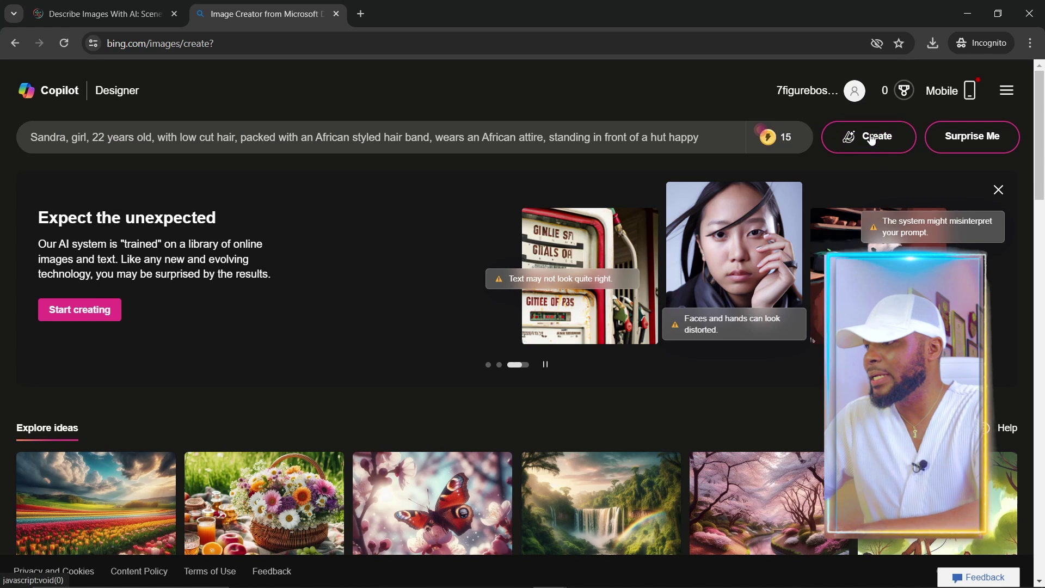
pyautogui.click(871, 138)
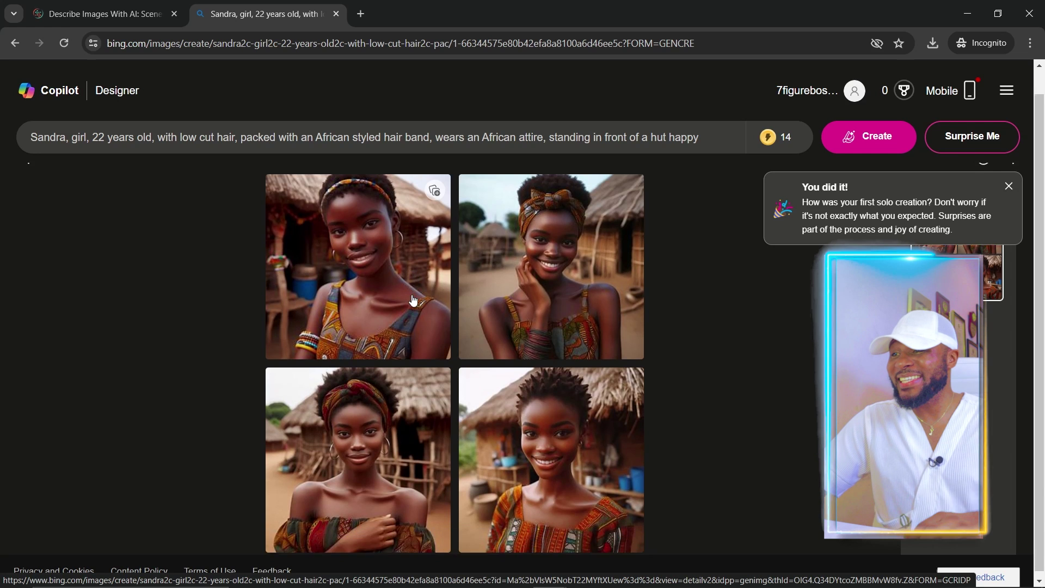
# Step: View the first two generated hut images full-size, then return to the grid
pyautogui.click(410, 299)
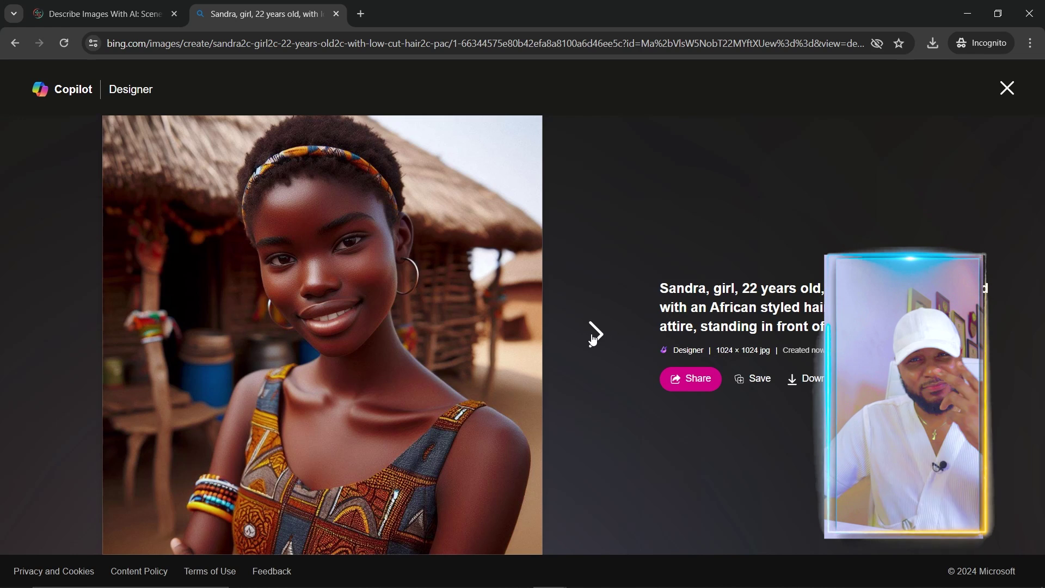
pyautogui.click(595, 334)
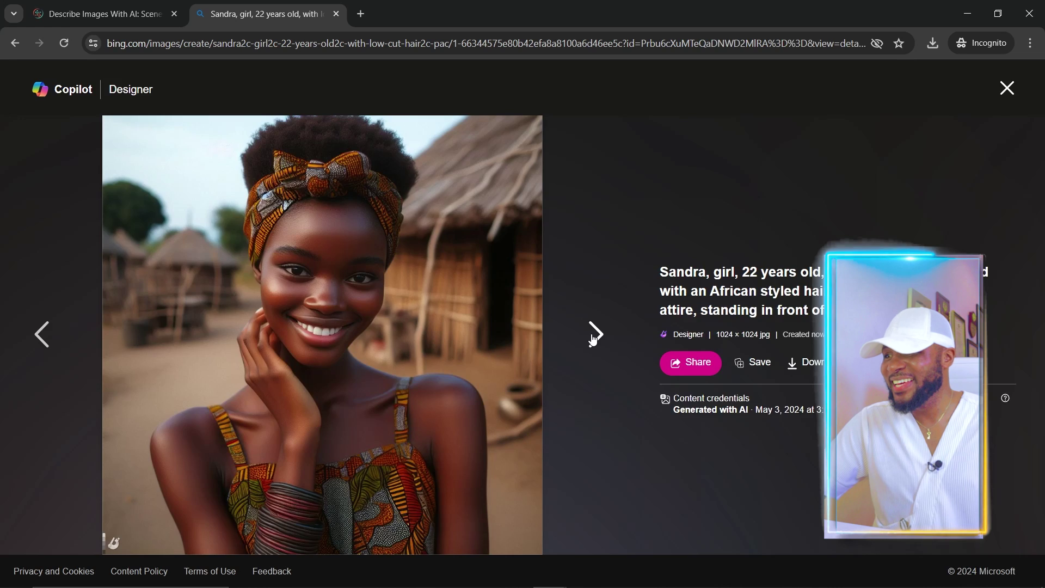
pyautogui.press('Escape')
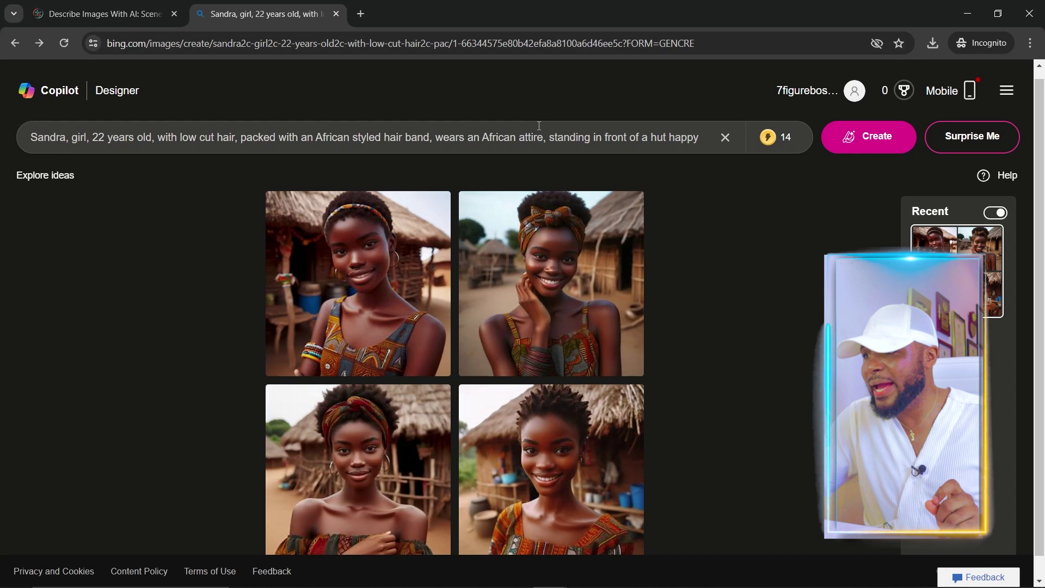
# Step: Replace 'happy' in the prompt with 'lost in thought' and generate new images
pyautogui.moveTo(556, 140); pyautogui.dragTo(720, 164)
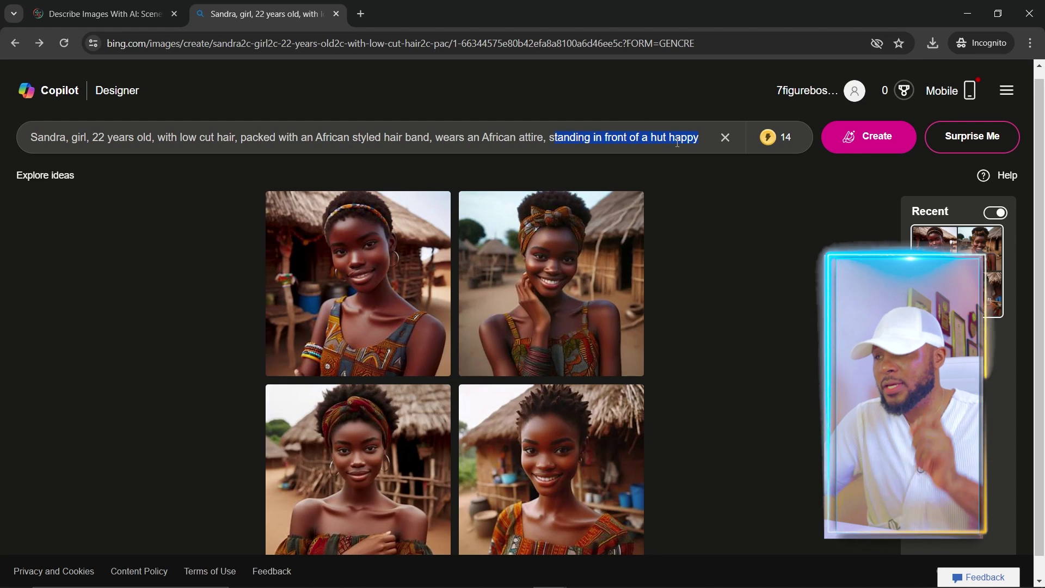
pyautogui.click(551, 138)
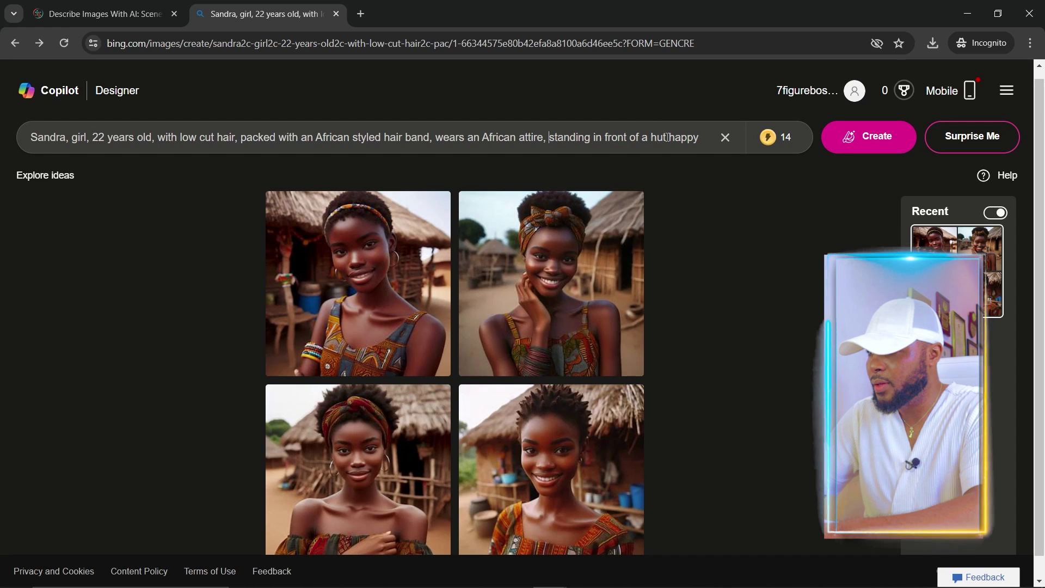
pyautogui.doubleClick(675, 137)
pyautogui.press('BackSpace')
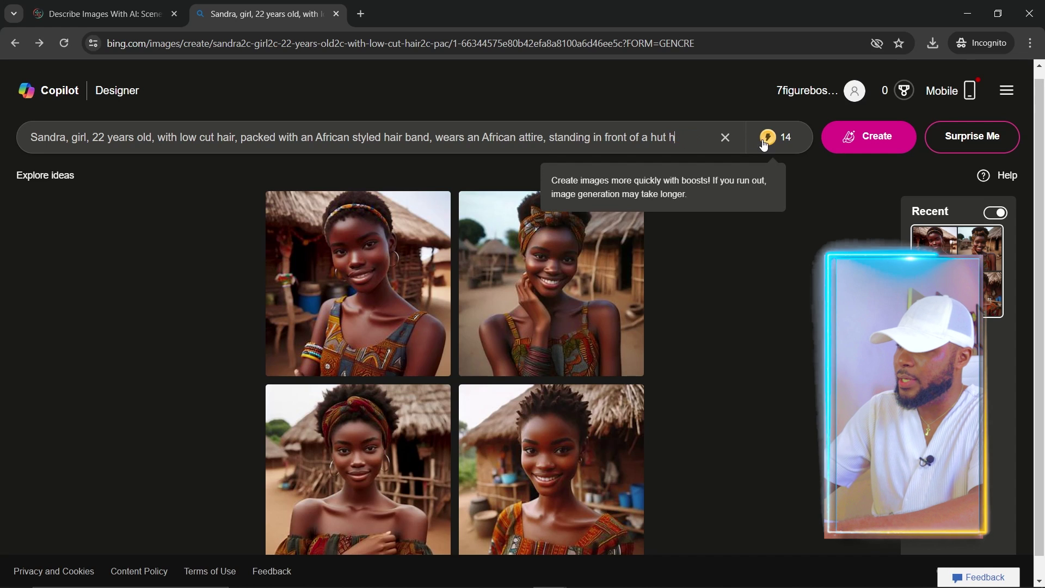
pyautogui.write('lost in the')
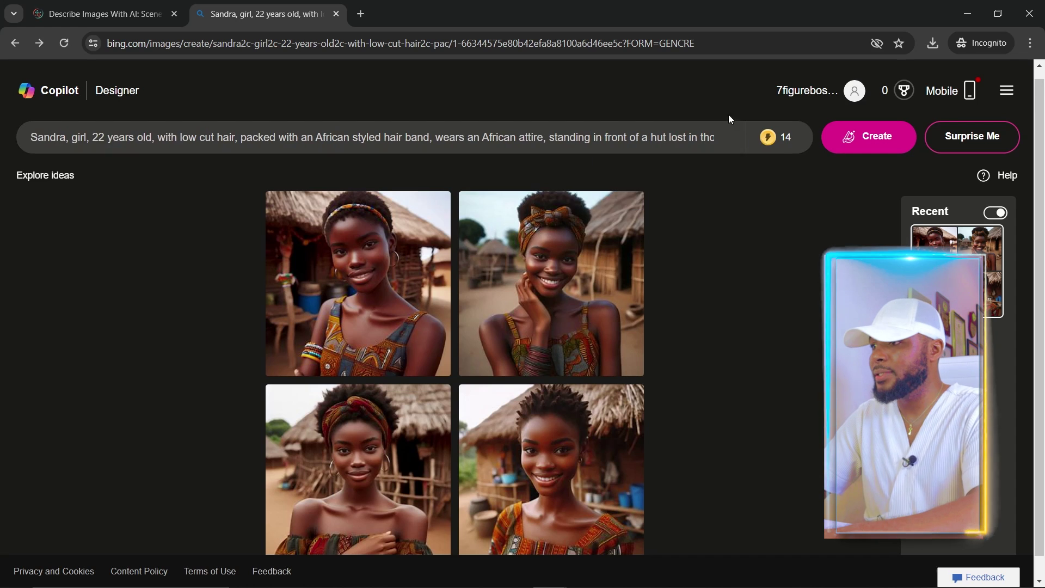
pyautogui.click(862, 139)
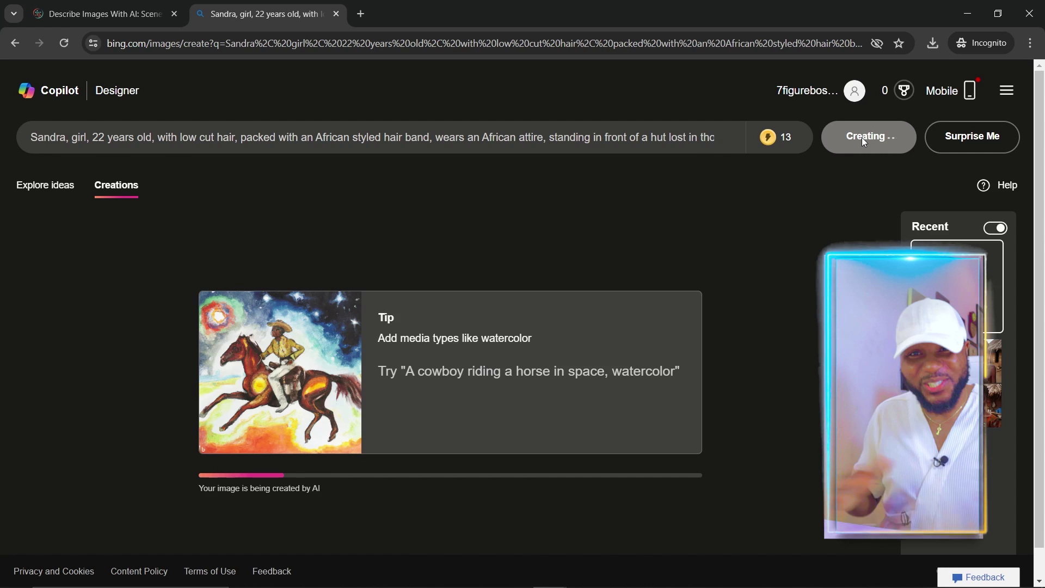
# Step: View the third pensive image enlarged, then reopen the latest hut creation from Recent
pyautogui.scroll(-2, 746, 257)
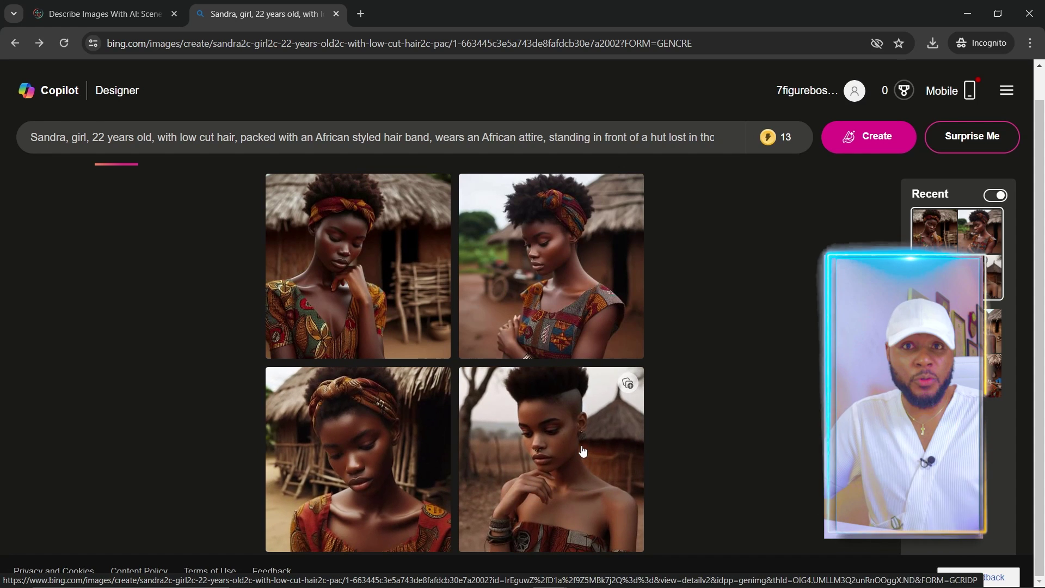
pyautogui.click(339, 491)
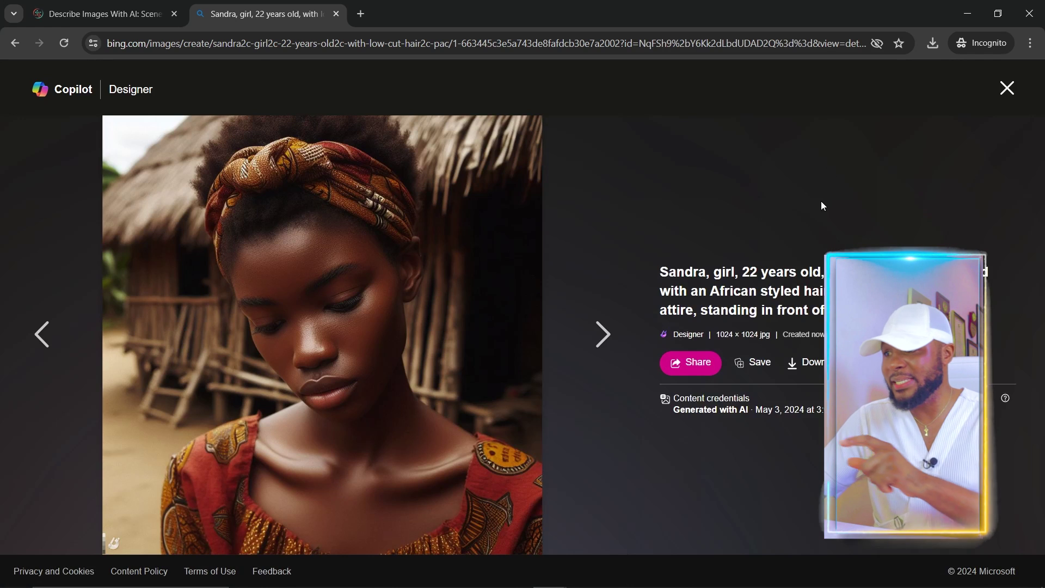
pyautogui.click(1007, 88)
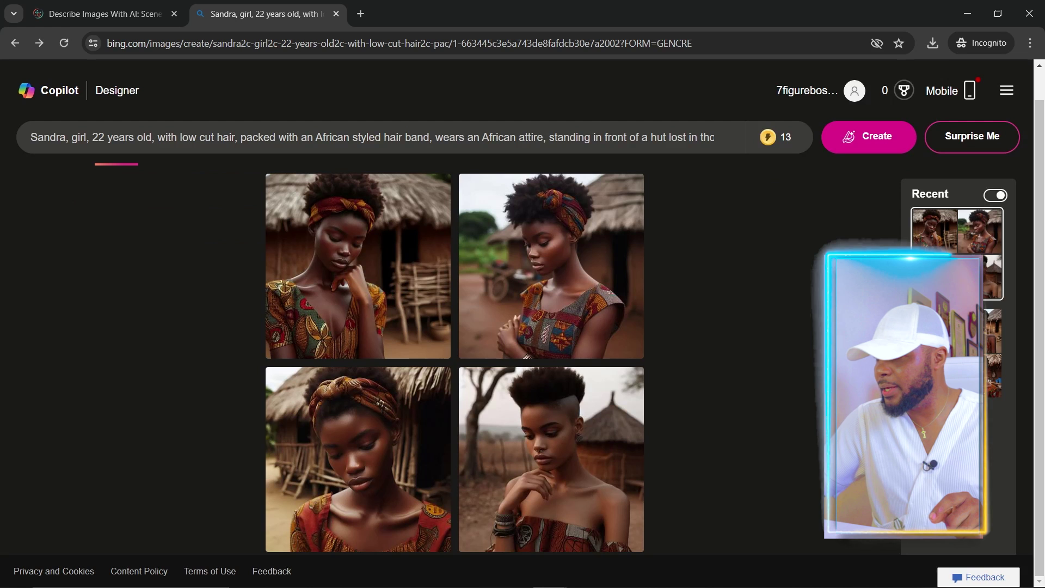
pyautogui.click(957, 274)
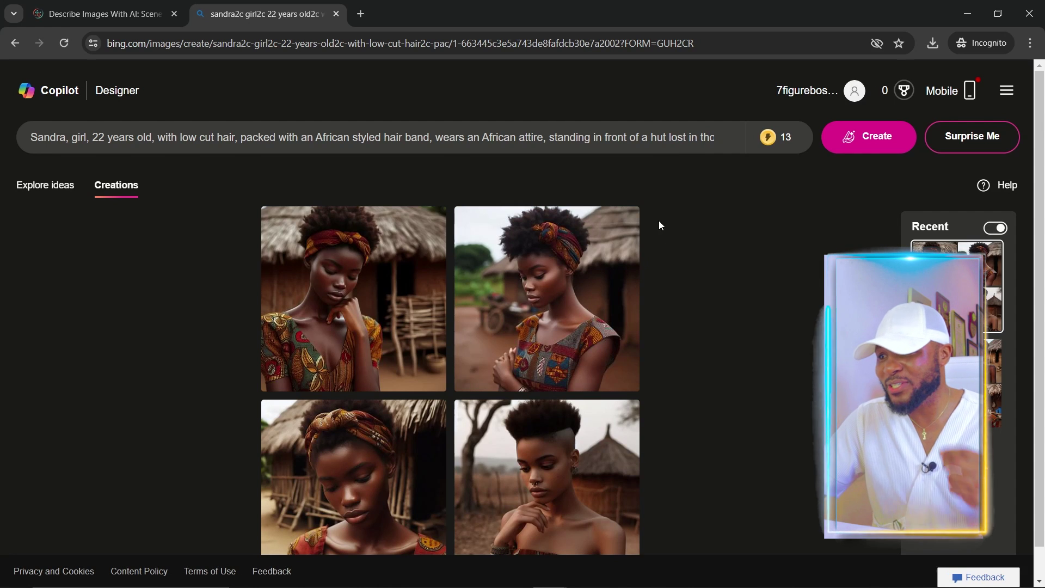
# Step: After viewing the second pensive image, change the prompt ending to 'village market' and generate
pyautogui.click(525, 329)
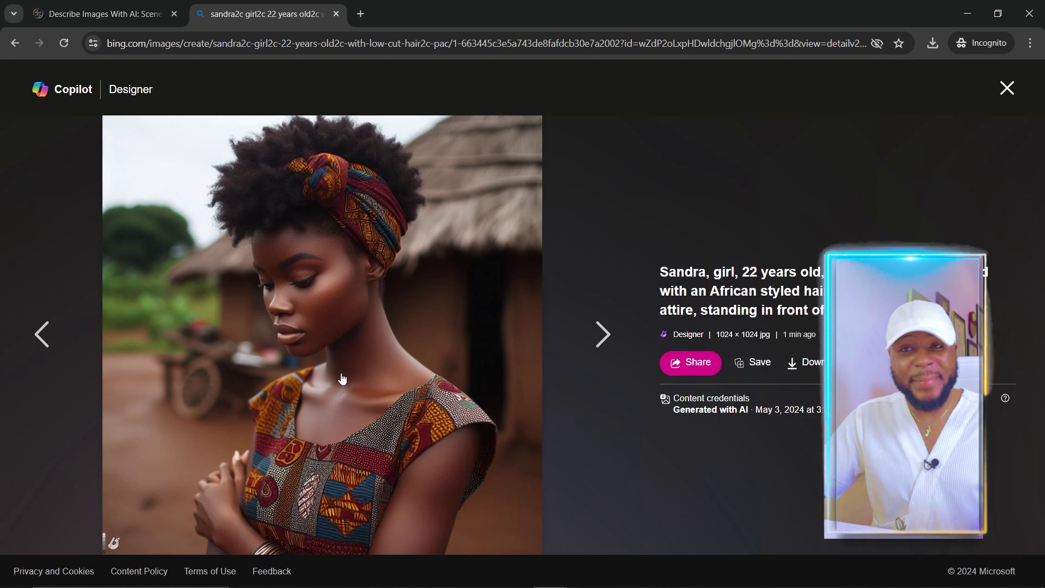
pyautogui.click(1007, 88)
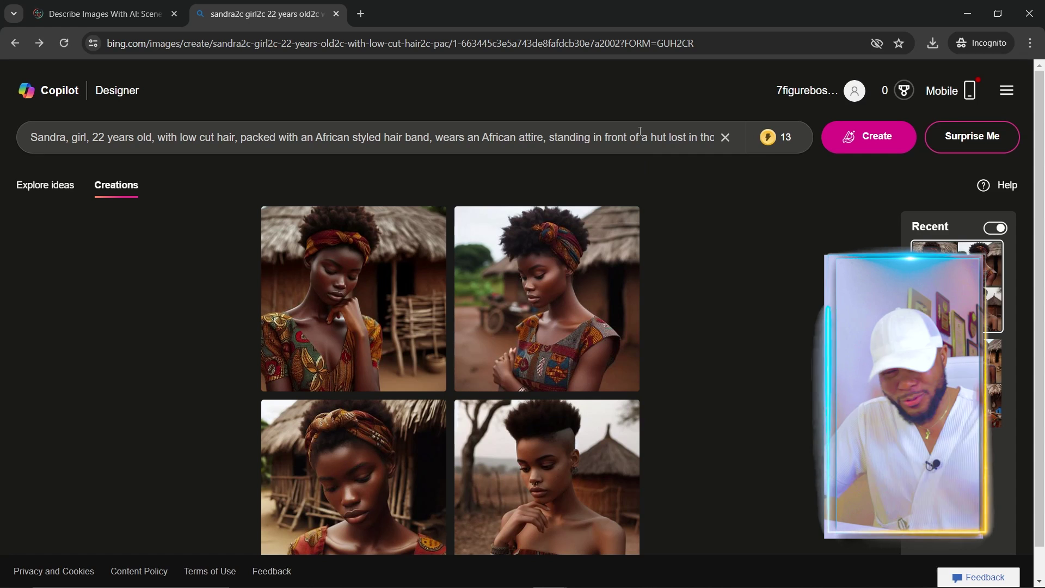
pyautogui.moveTo(640, 136); pyautogui.dragTo(773, 145)
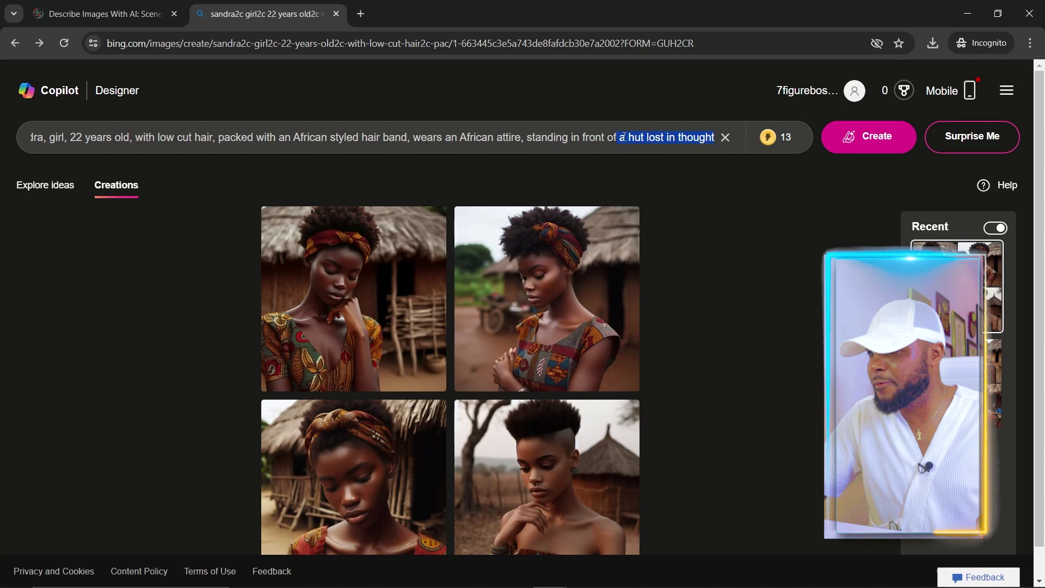
pyautogui.hotkey('ctrl', 'v')
pyautogui.click(846, 140)
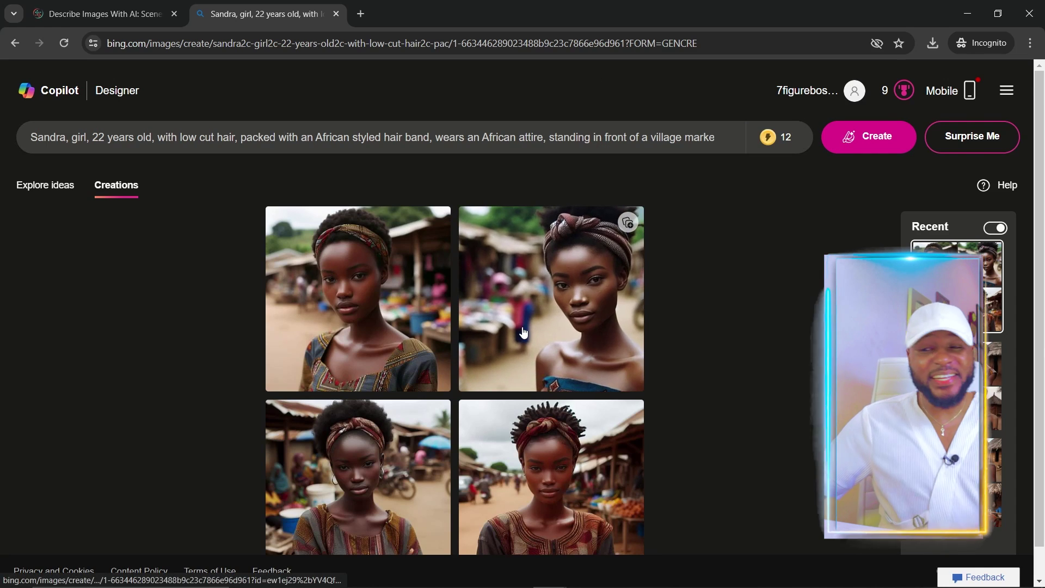
# Step: View the fourth market image, then open the earlier hut creation's bottom-left image enlarged
pyautogui.scroll(-1, 523, 332)
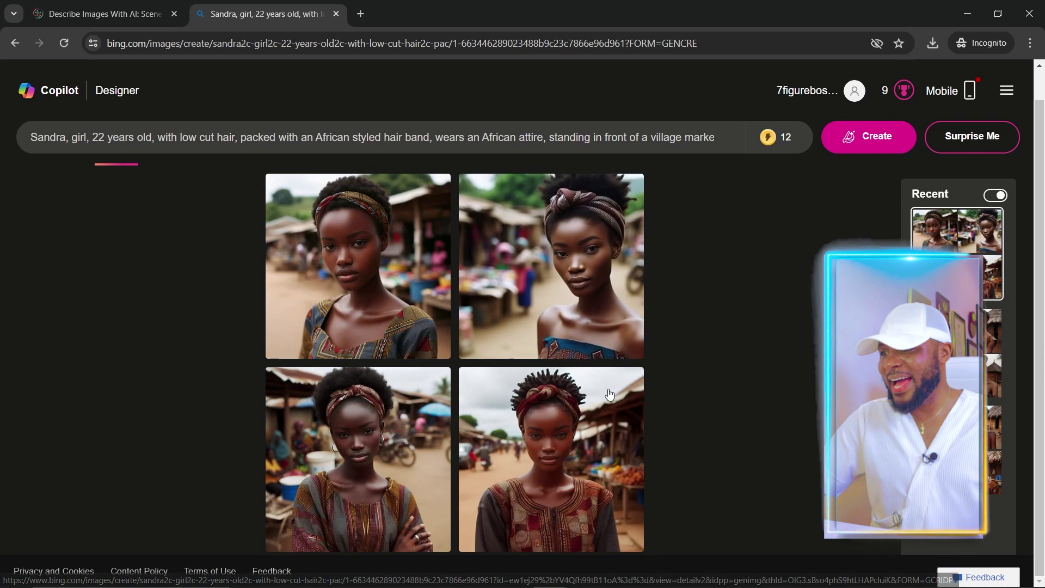
pyautogui.click(532, 418)
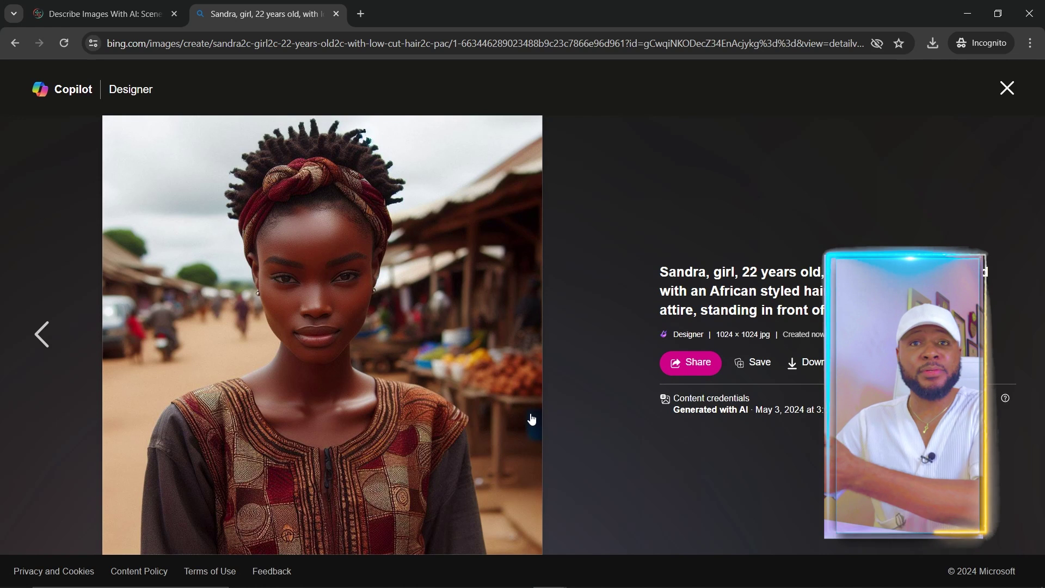
pyautogui.click(1010, 87)
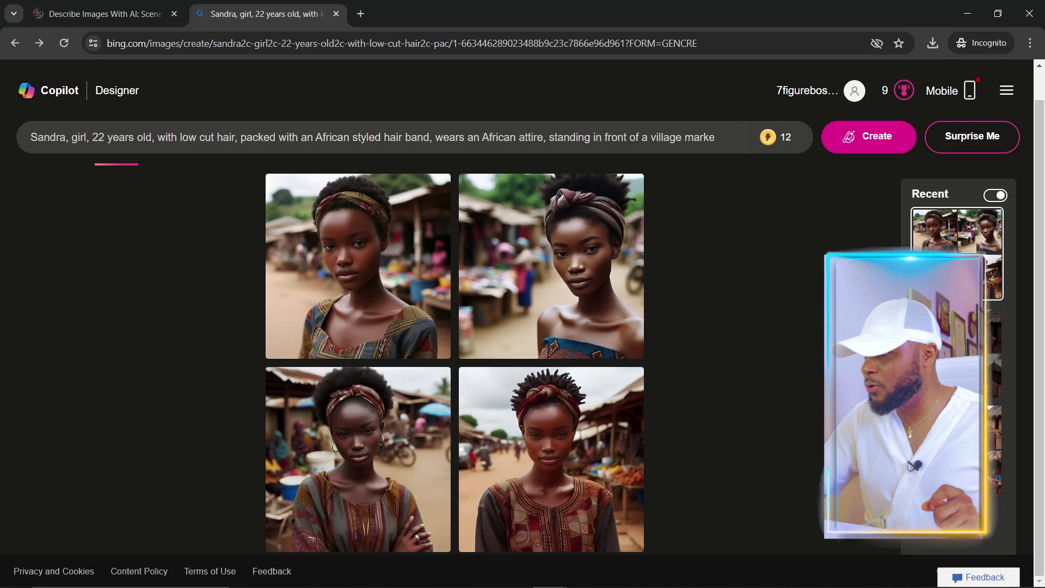
pyautogui.click(958, 275)
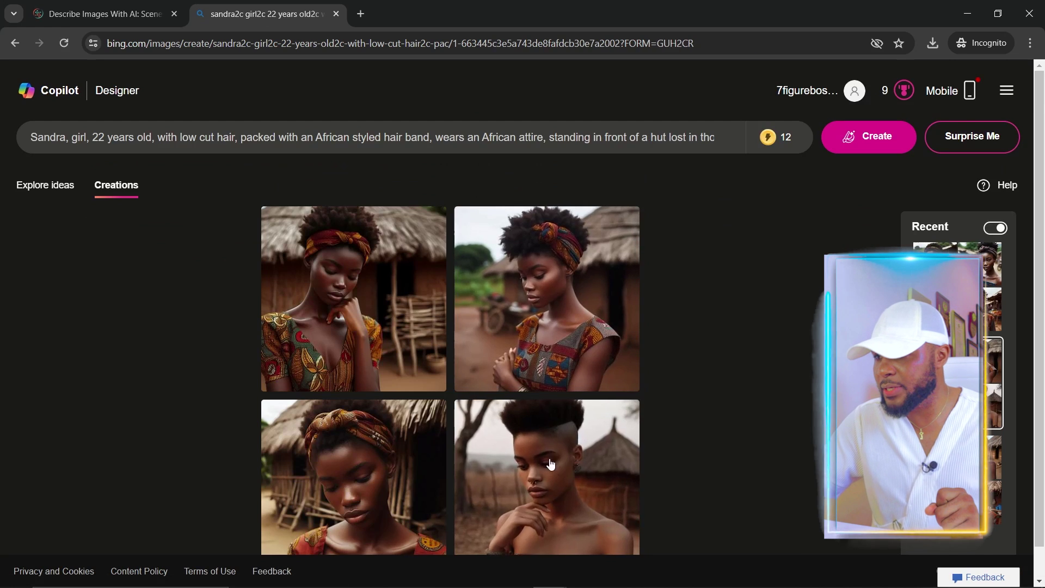
pyautogui.click(344, 464)
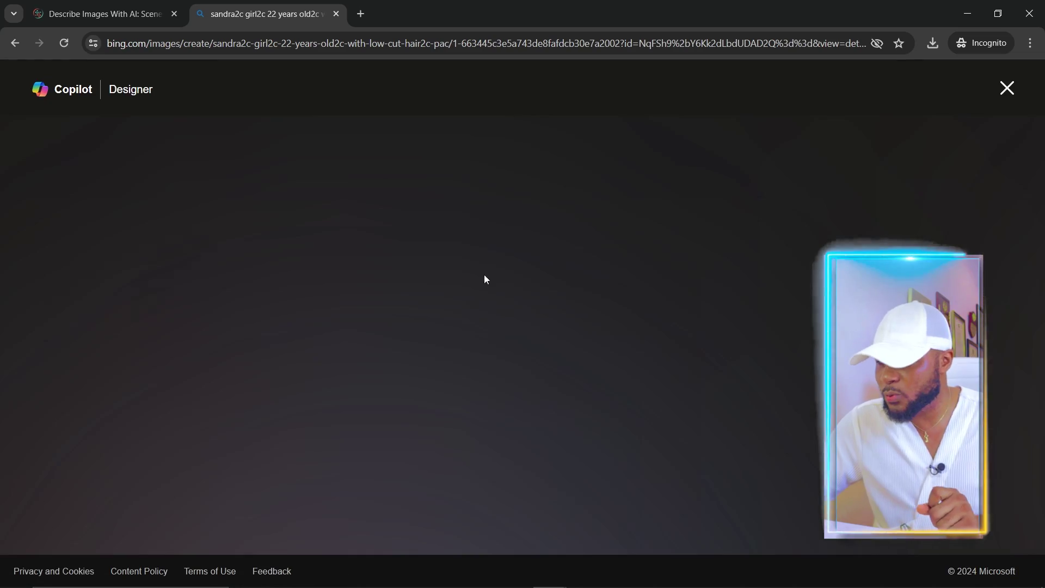